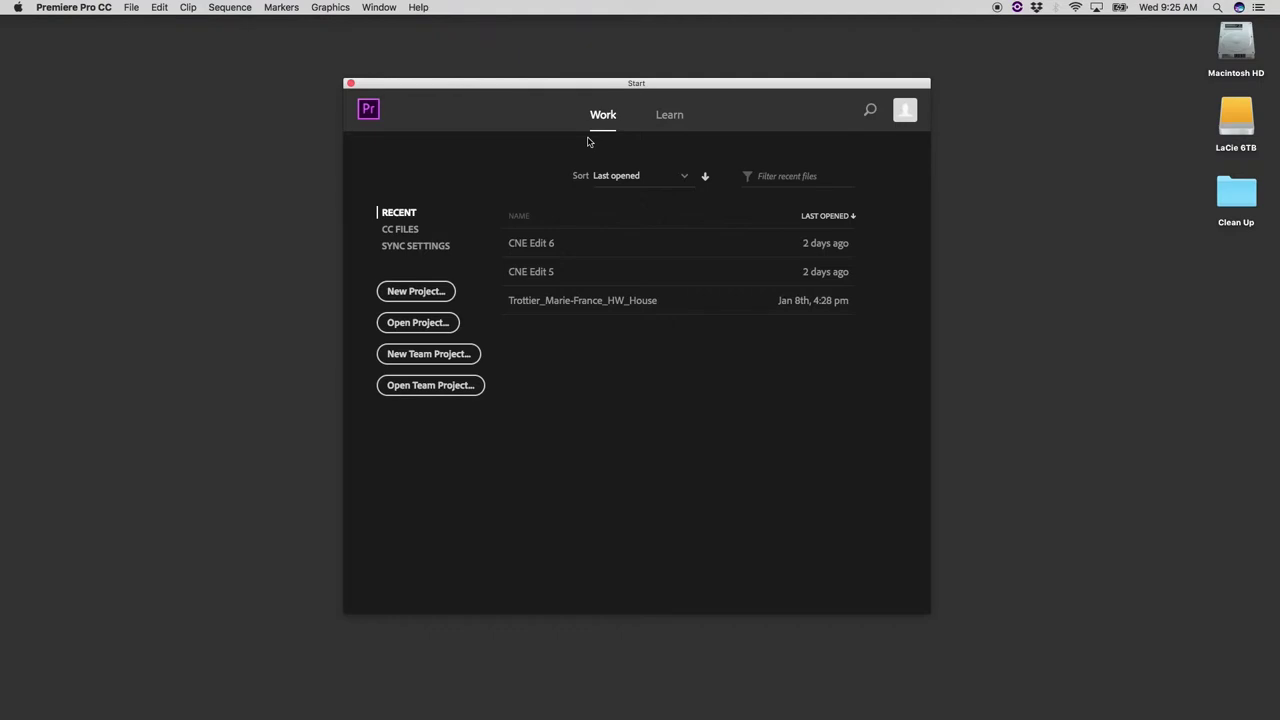
# - Start a new project and make a new 'WS Edit' folder in Term 1 Worlshops its location
pyautogui.click(416, 291)
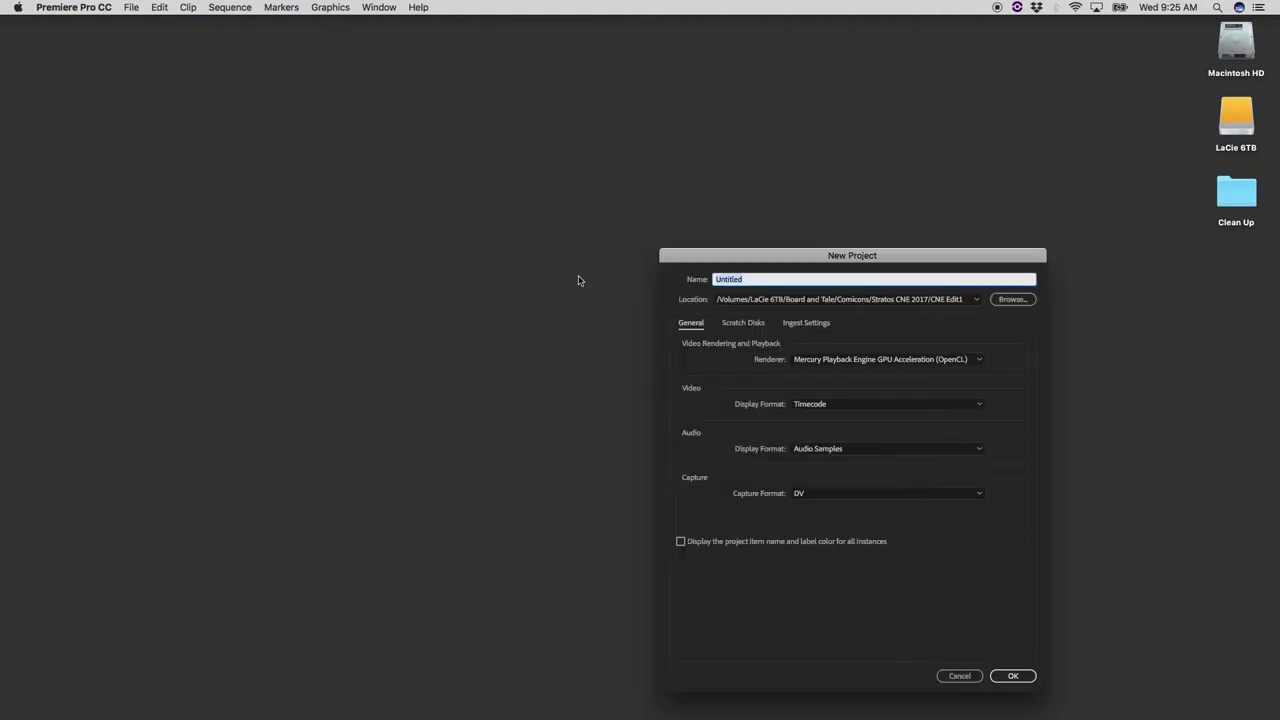
pyautogui.moveTo(779, 255); pyautogui.dragTo(525, 149)
pyautogui.click(759, 199)
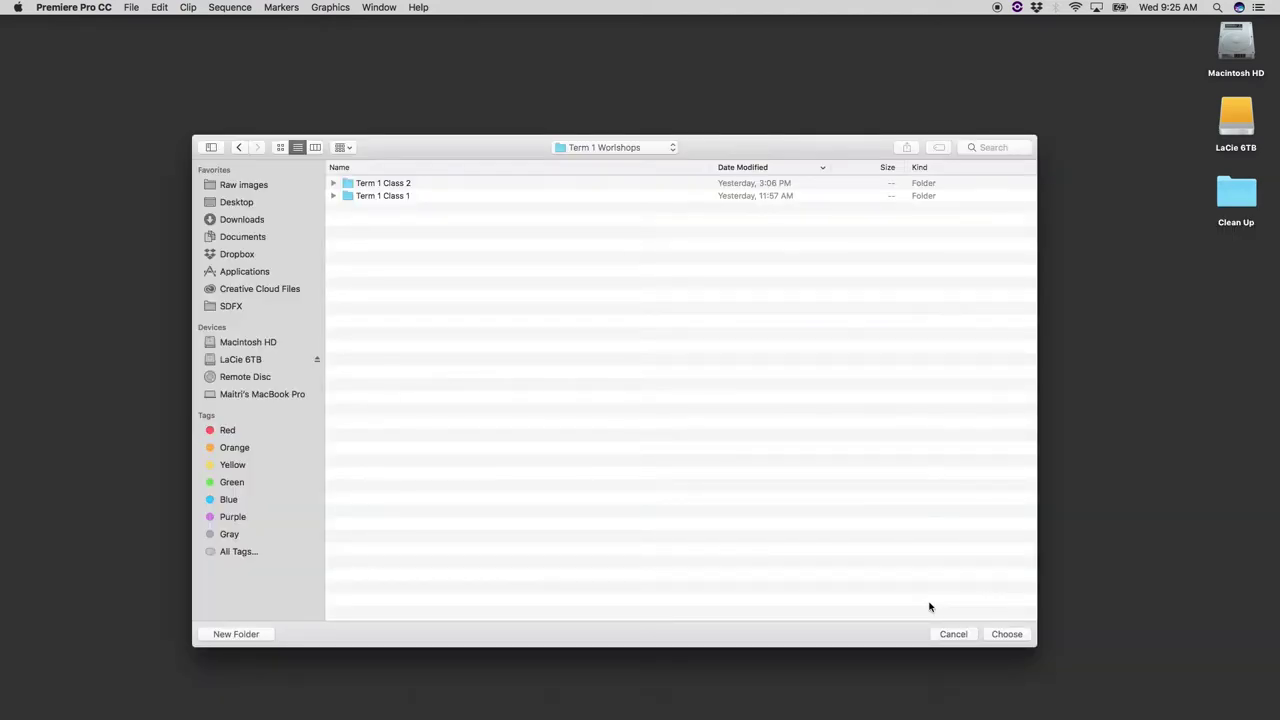
pyautogui.click(238, 147)
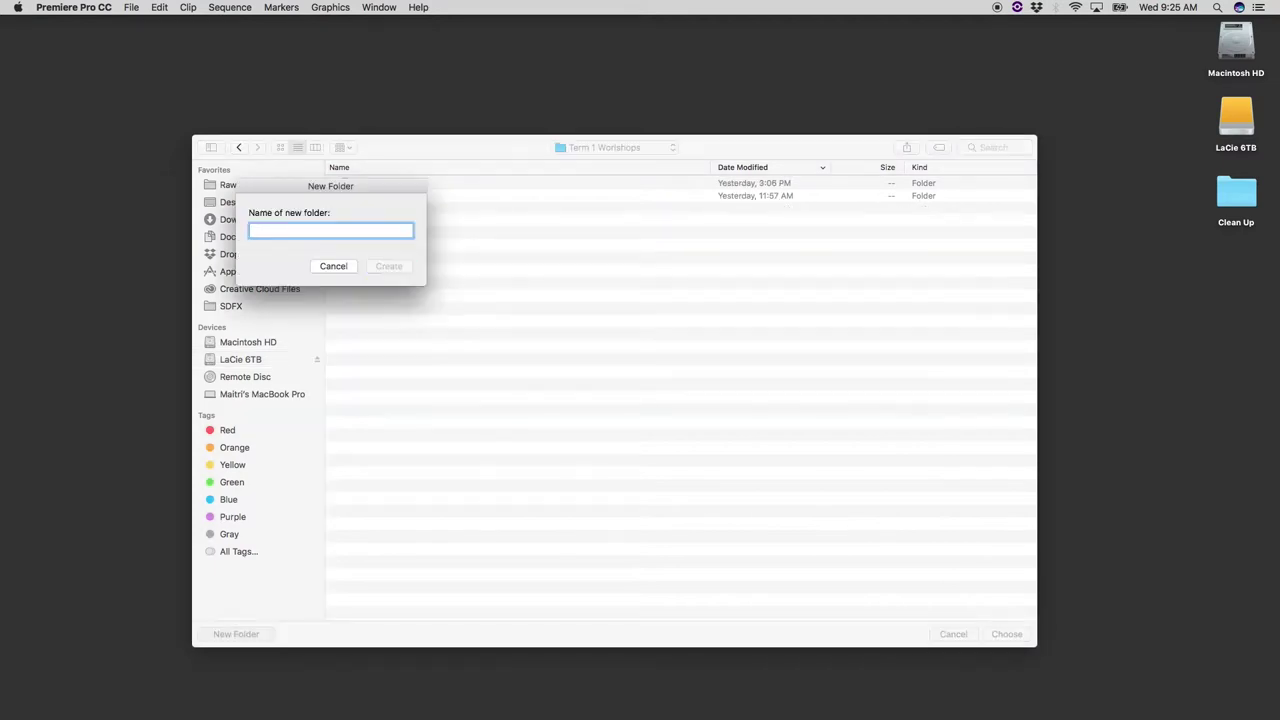
pyautogui.write('WS Edit')
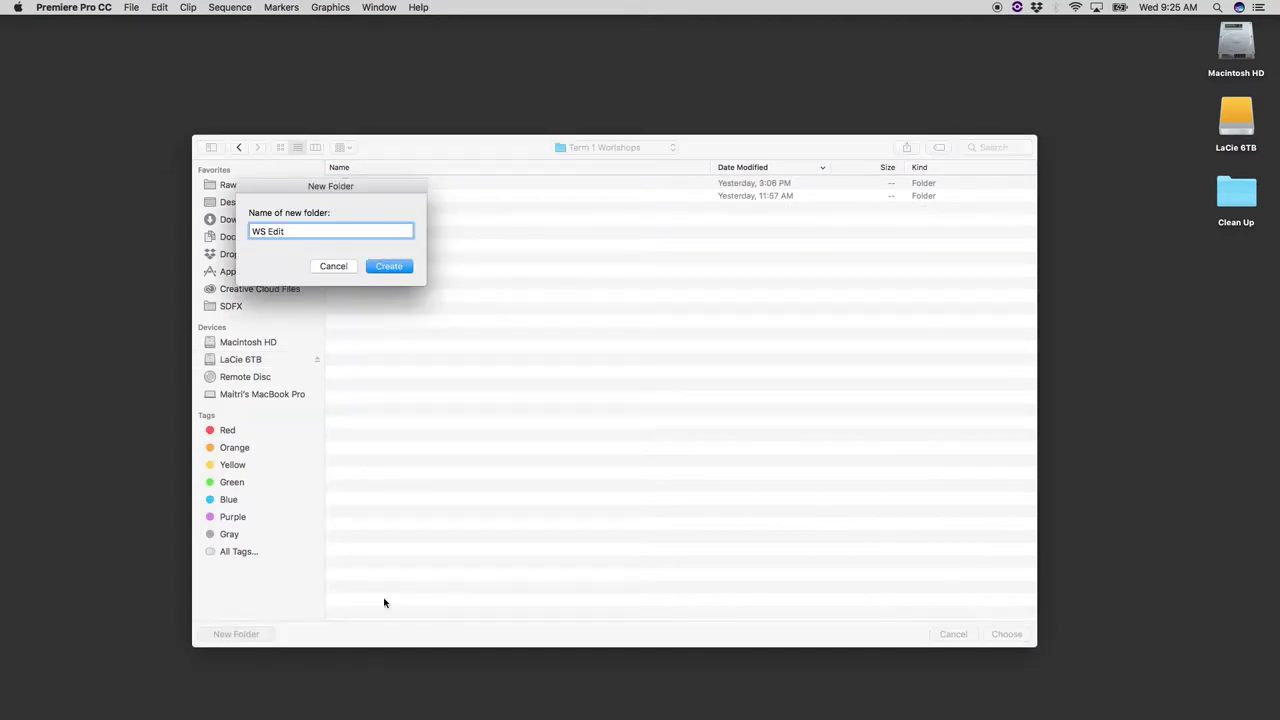
pyautogui.click(389, 266)
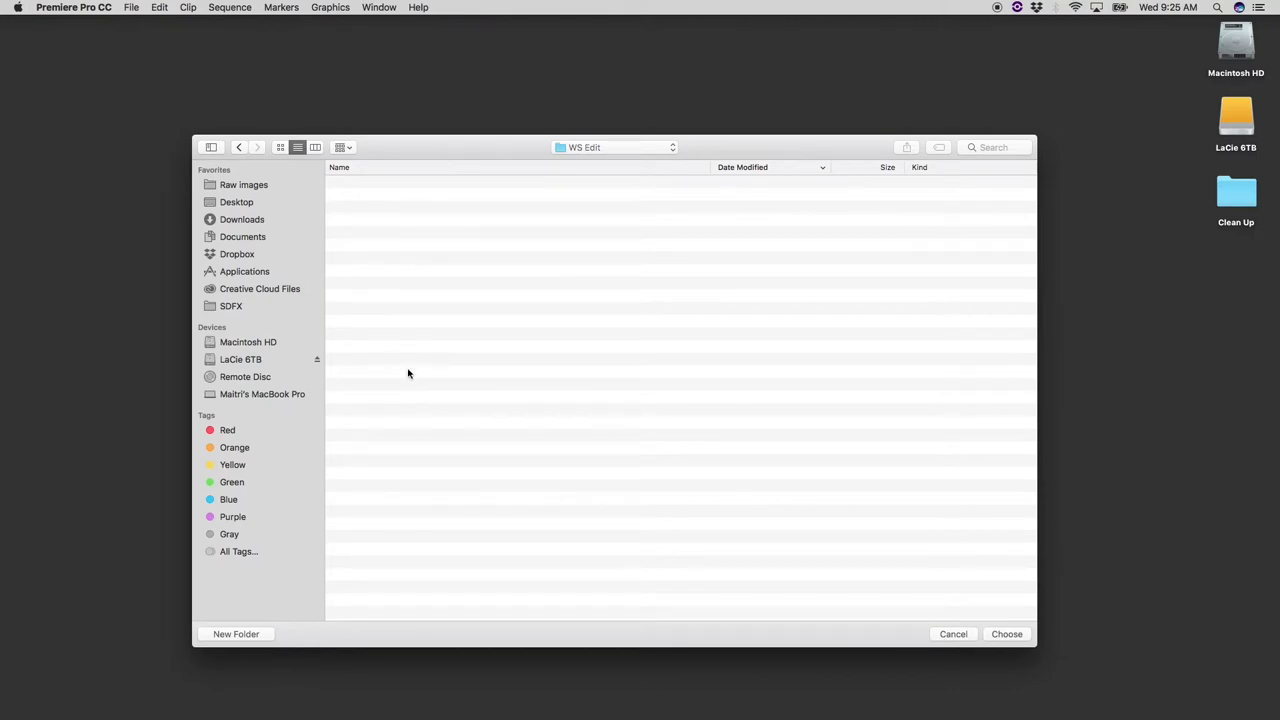
pyautogui.click(1003, 634)
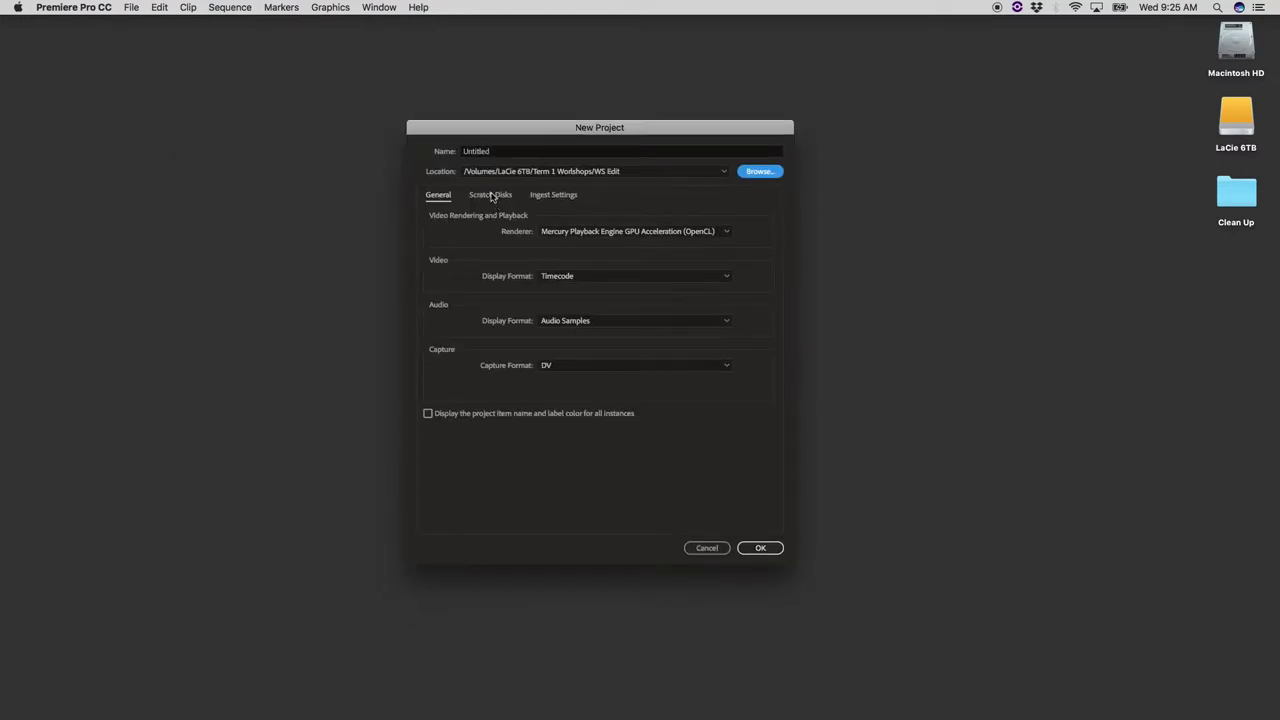
# - Set the Scratch Disks project auto-save location to the Autosaves folder
pyautogui.click(491, 195)
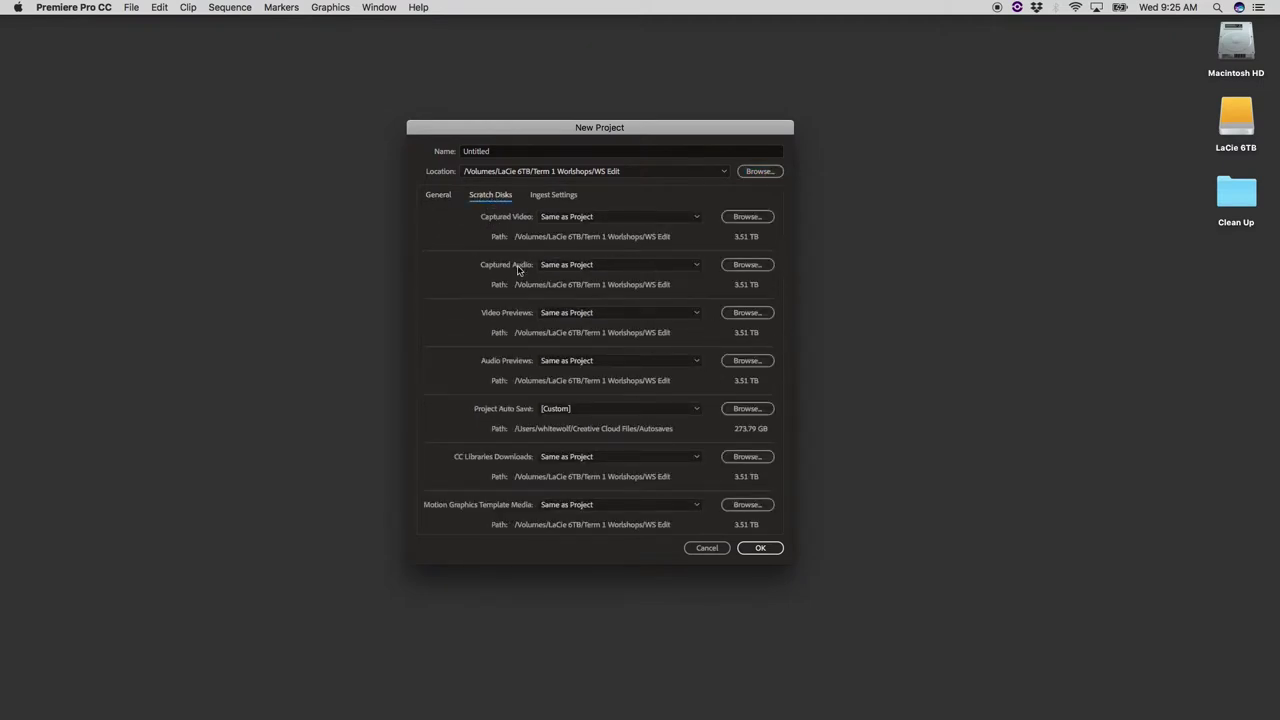
pyautogui.click(747, 408)
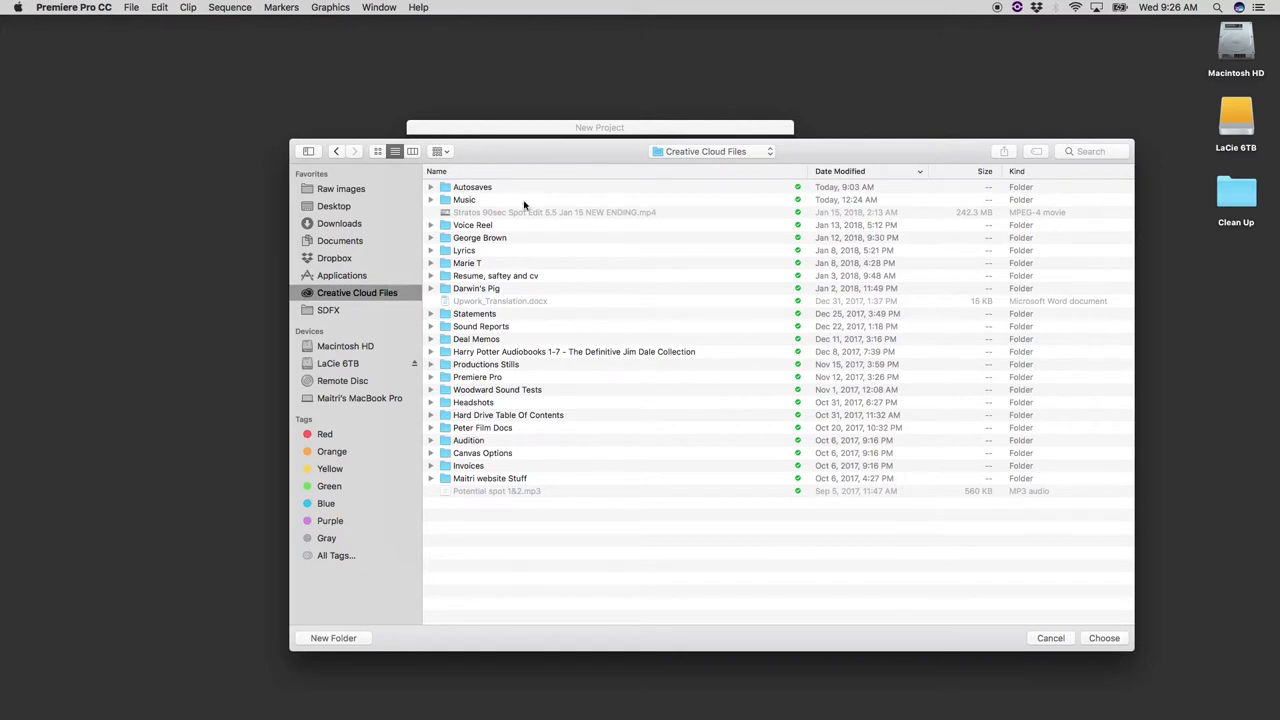
pyautogui.doubleClick(466, 187)
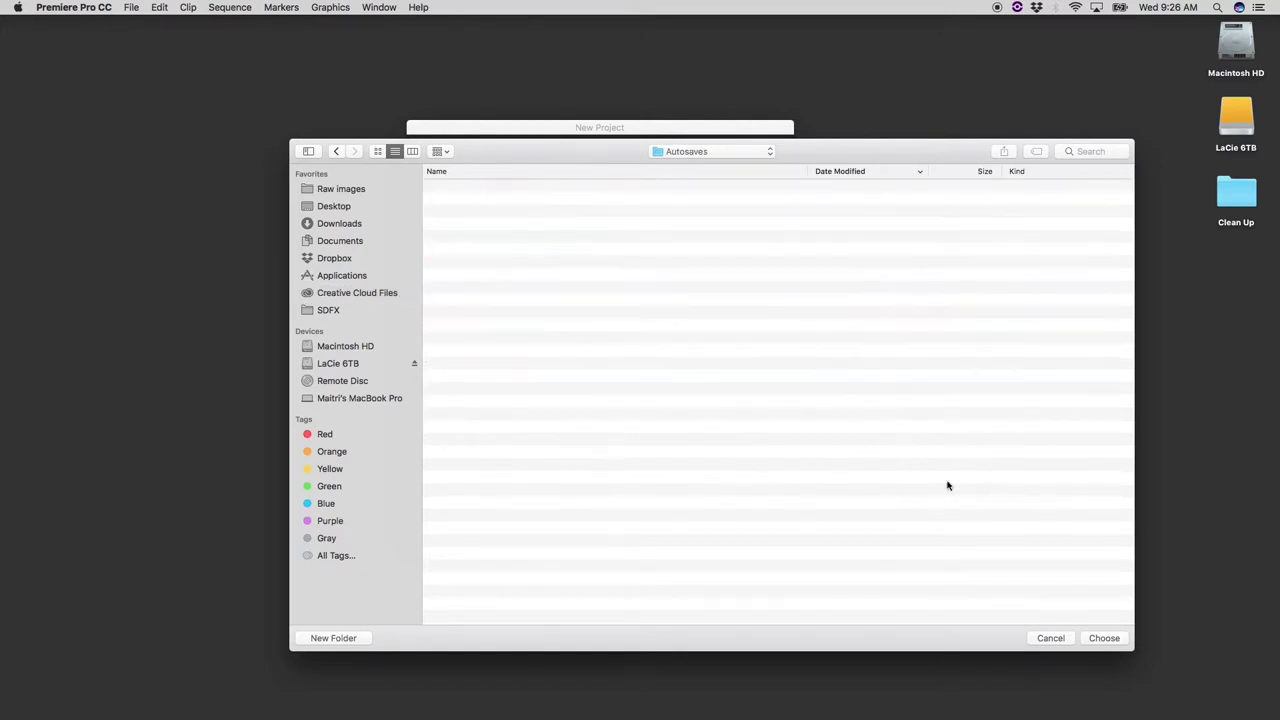
pyautogui.click(1104, 638)
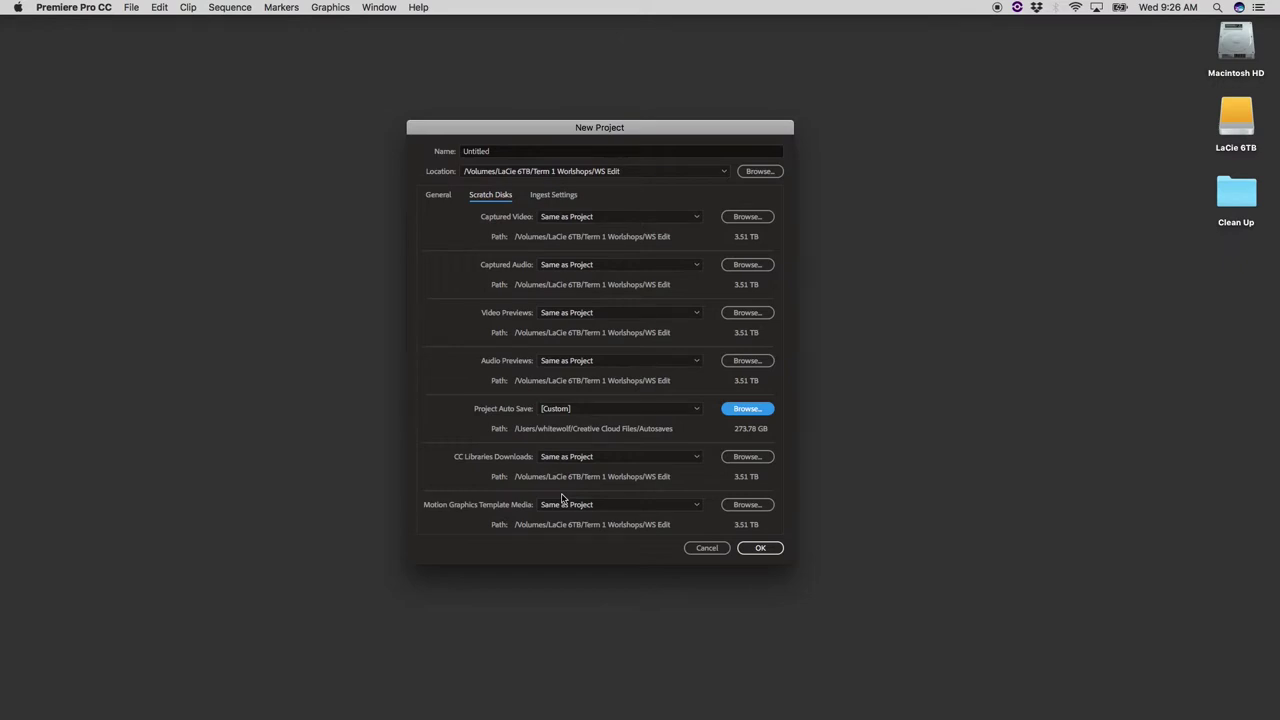
# - Name the project 'WS1 Edit 1' and create it
pyautogui.press('Tab')
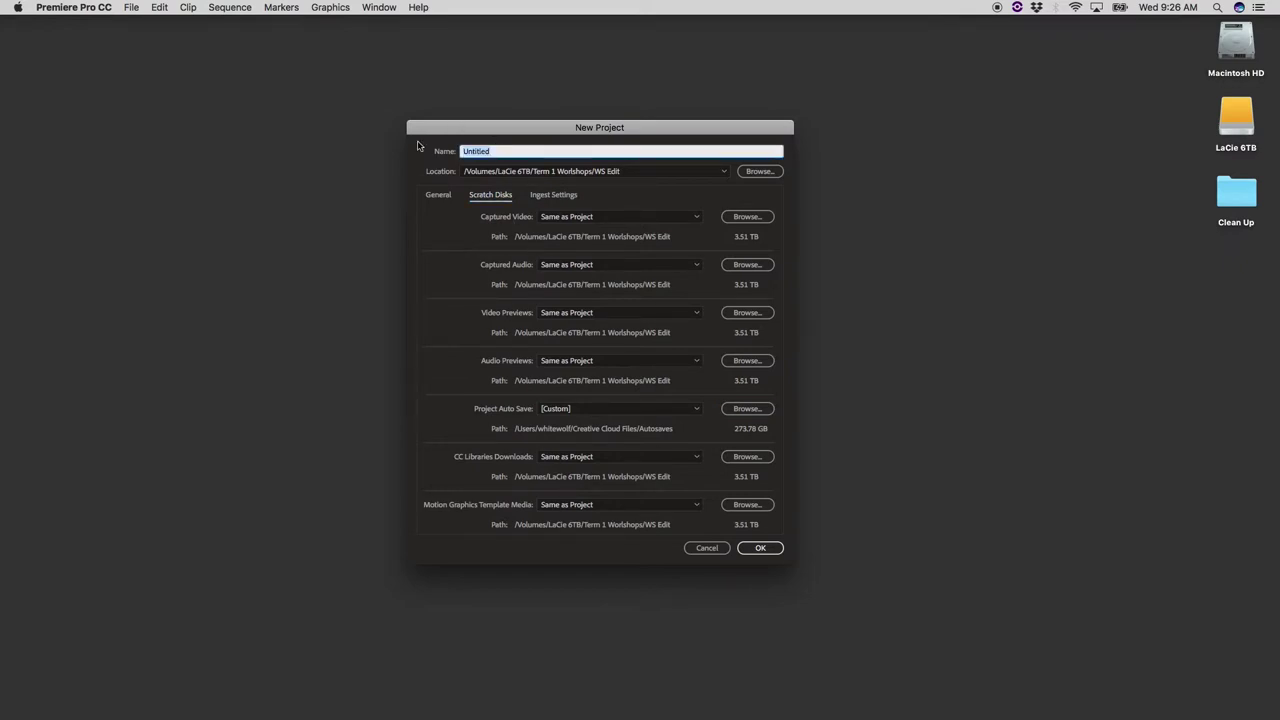
pyautogui.write('WS1 Edit 1')
pyautogui.press('Return')
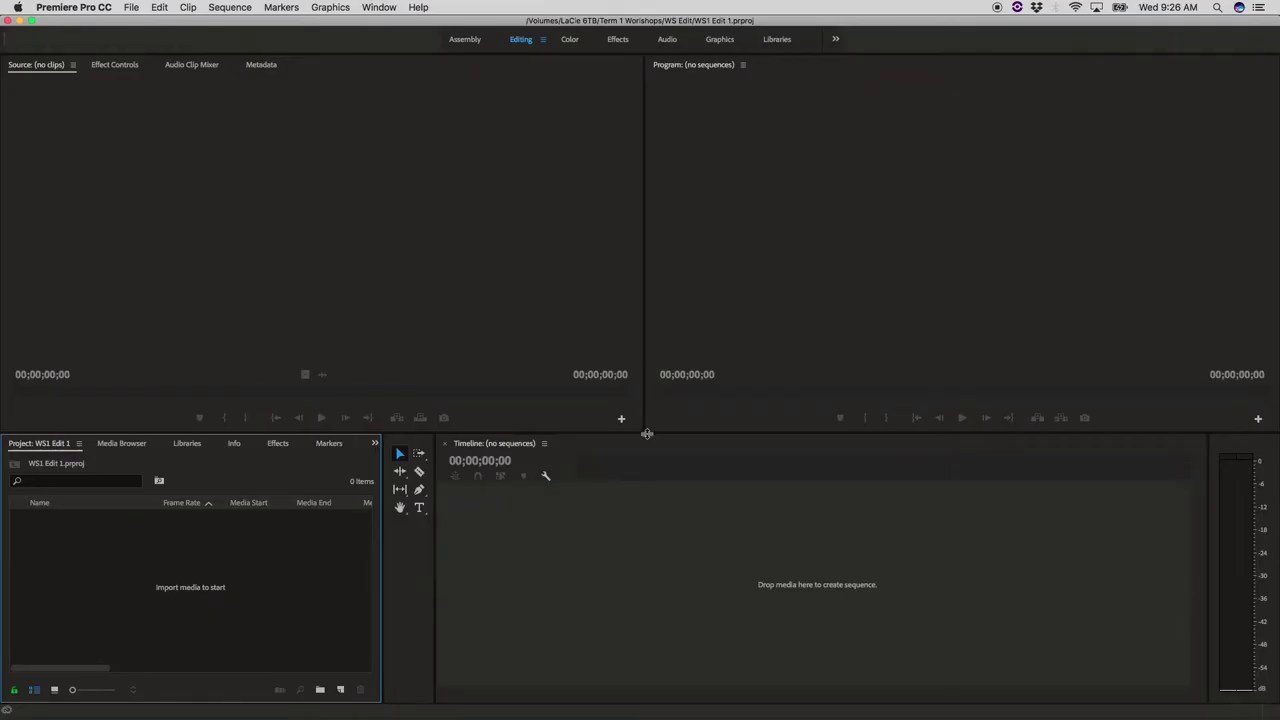
# - Enlarge the project panels and import the whole Term 1 Class 1 folder
pyautogui.moveTo(643, 434); pyautogui.dragTo(640, 246)
pyautogui.doubleClick(218, 458)
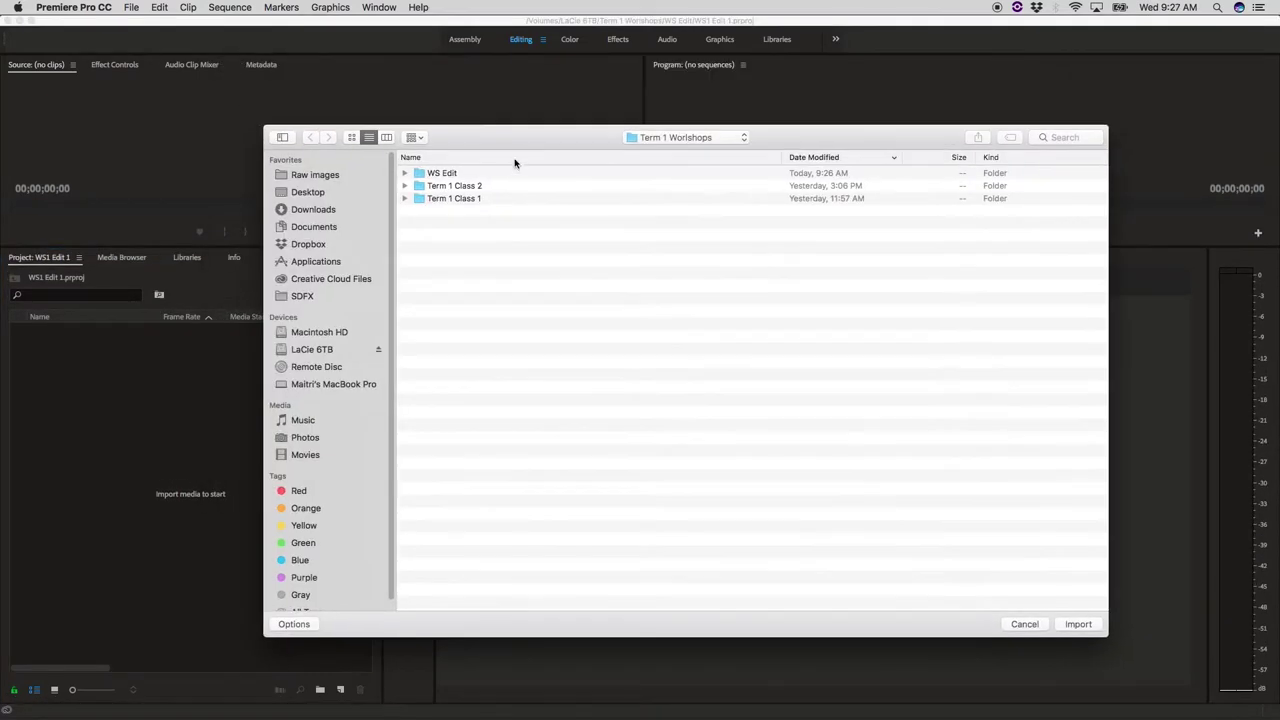
pyautogui.doubleClick(465, 200)
pyautogui.press('super+bracketleft')
pyautogui.click(462, 200)
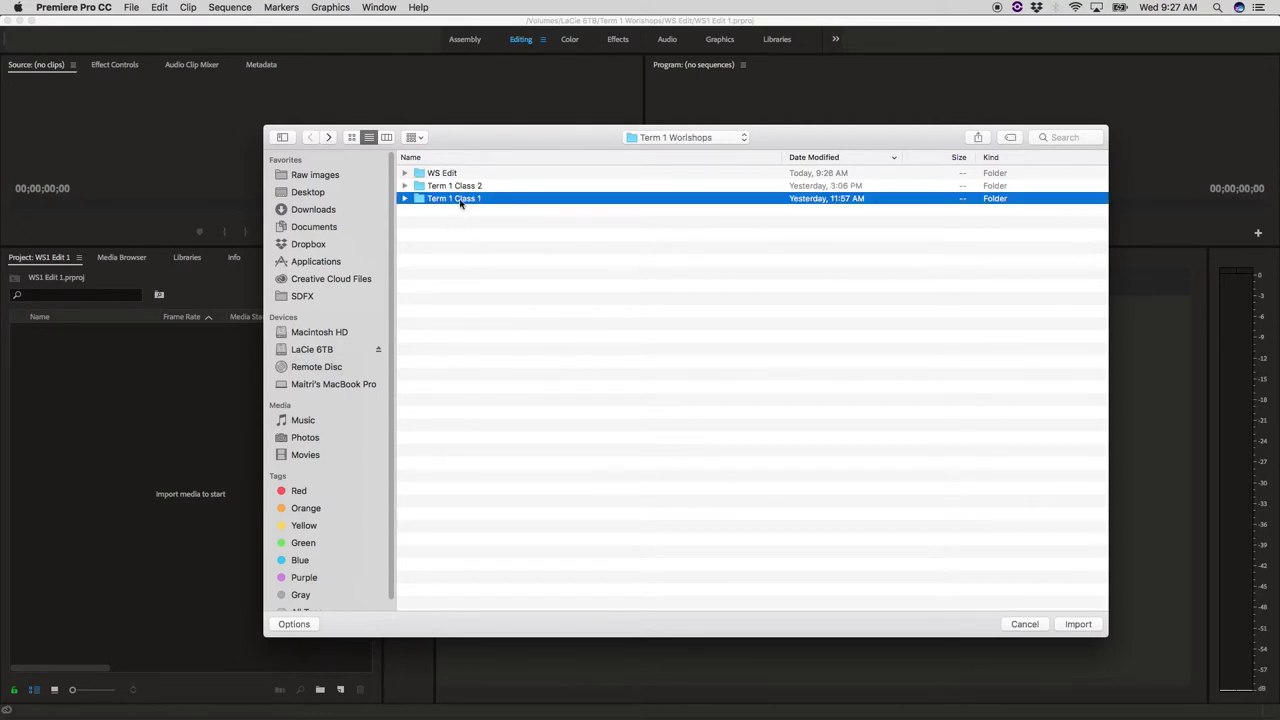
pyautogui.click(1078, 624)
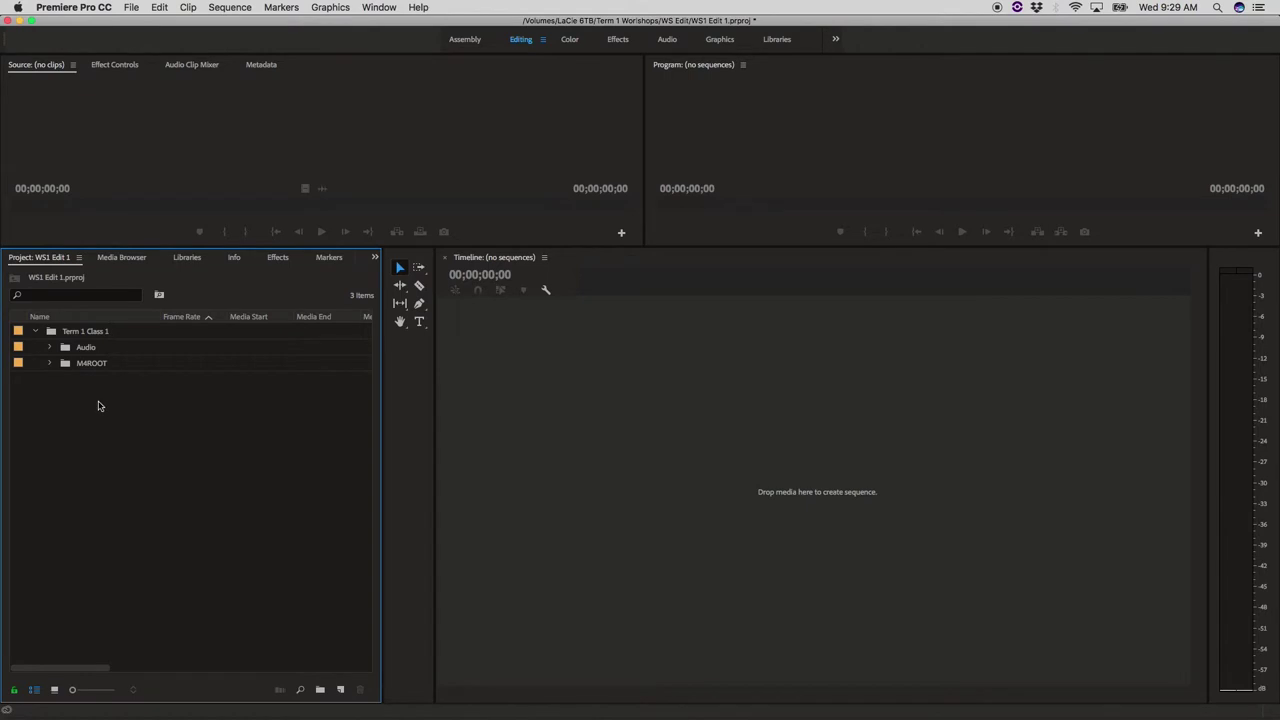
# - Expand M4ROOT and CLIP to list clips C0001–C0005.MP4
pyautogui.click(51, 365)
pyautogui.click(66, 380)
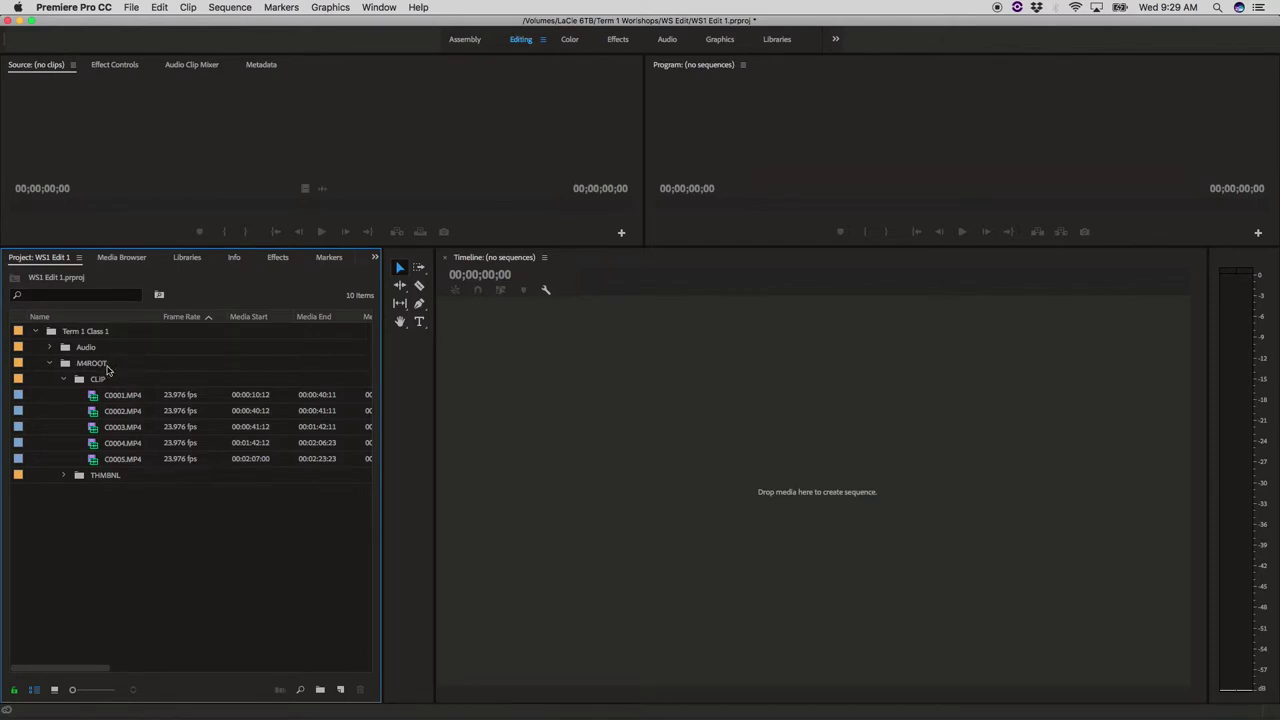
pyautogui.rightClick(133, 537)
# - Create a 'VIDEO' bin and move clips C0001–C0005.MP4 into it
pyautogui.click(164, 565)
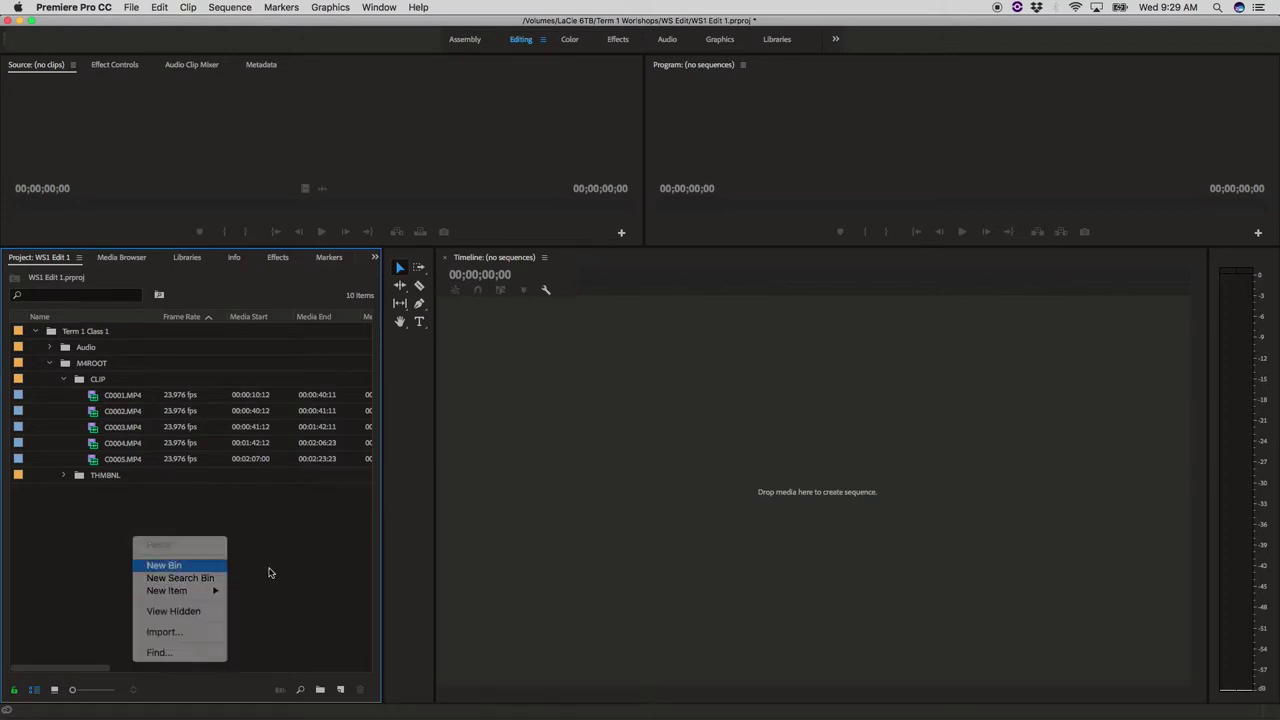
pyautogui.write('v')
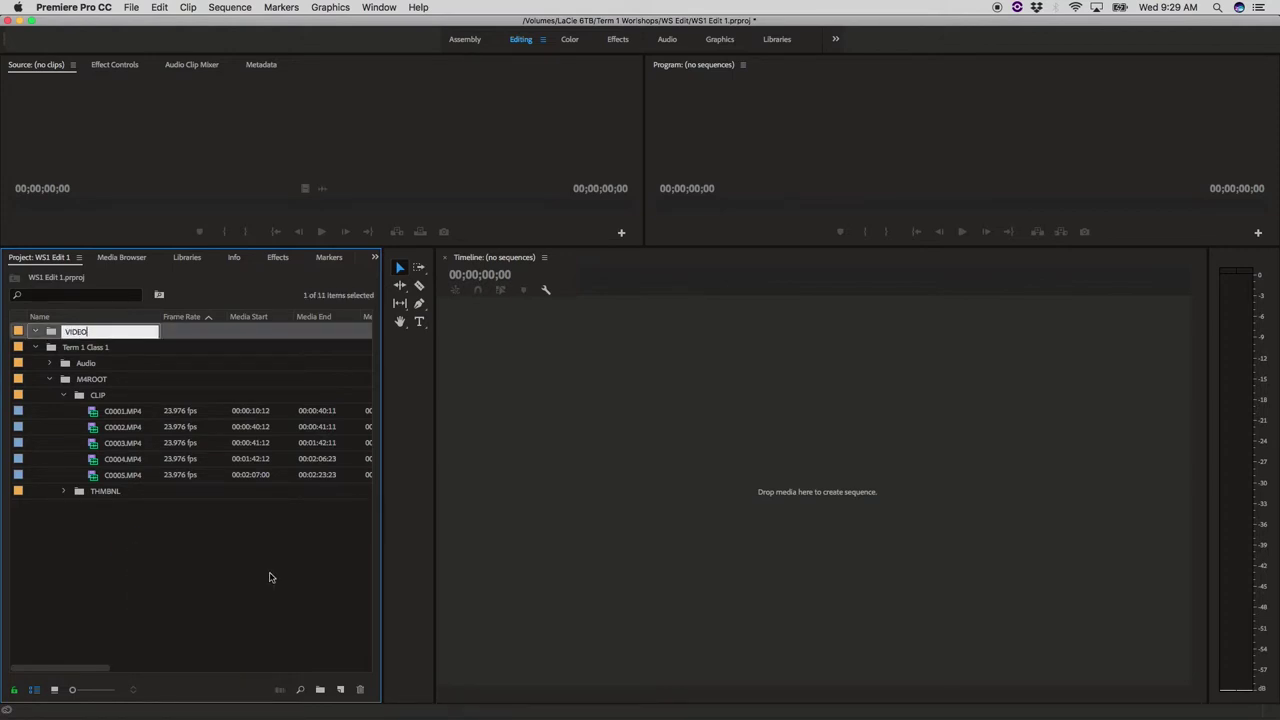
pyautogui.write('IDEO')
pyautogui.press('Return')
pyautogui.click(129, 411)
pyautogui.keyDown('shift'); pyautogui.click(135, 474); pyautogui.keyUp('shift')
pyautogui.moveTo(129, 420); pyautogui.dragTo(72, 331)
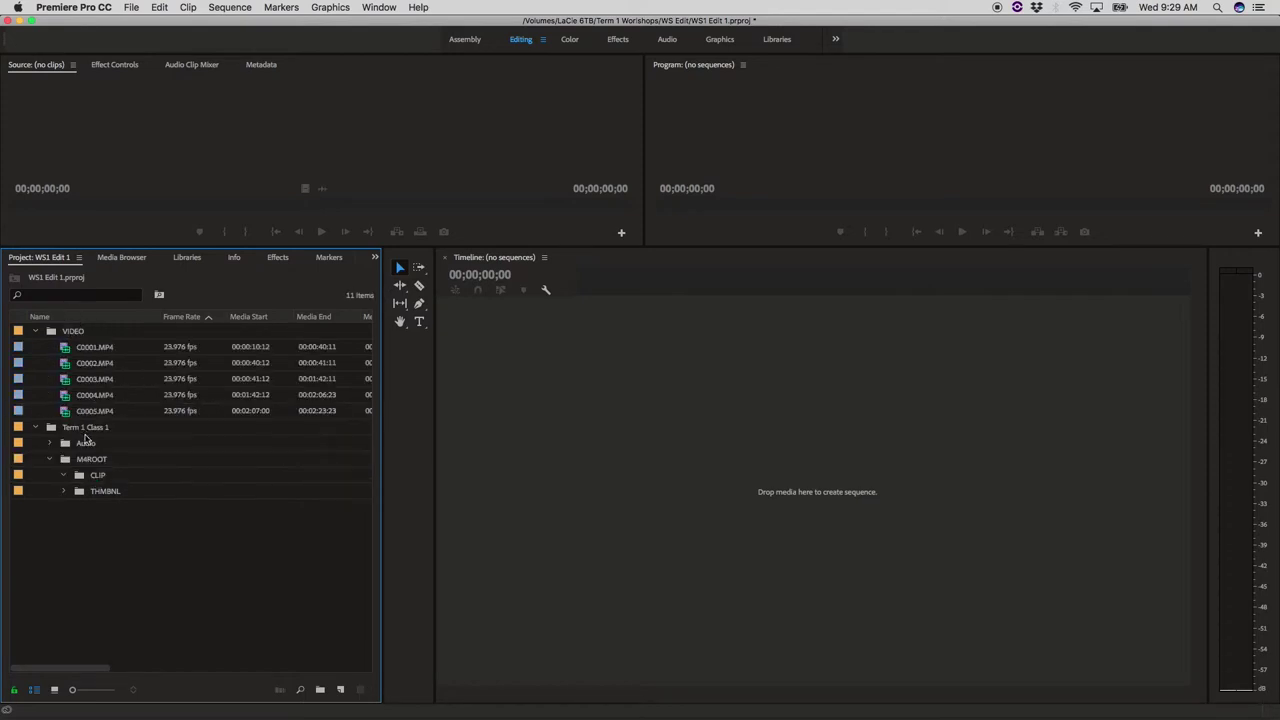
# - Delete the empty M4ROOT bin and move VIDEO into Term 1 Class 1
pyautogui.click(92, 460)
pyautogui.press('Delete')
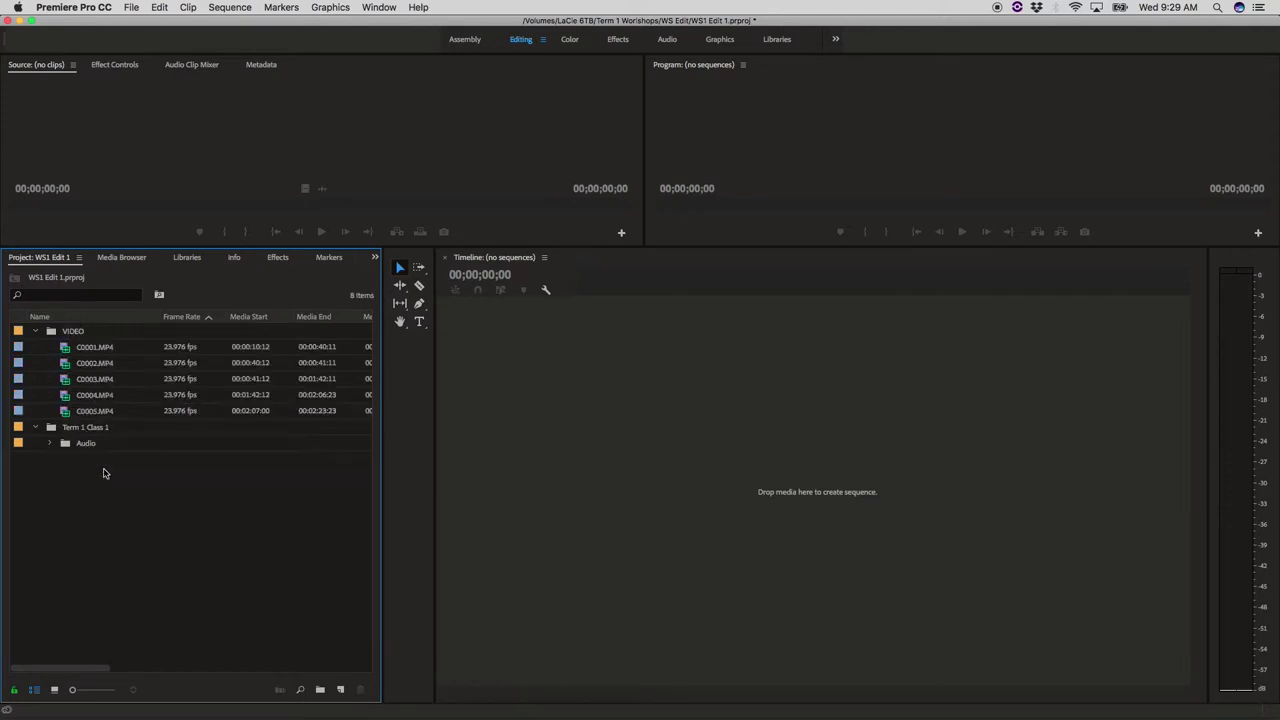
pyautogui.click(38, 427)
pyautogui.click(36, 427)
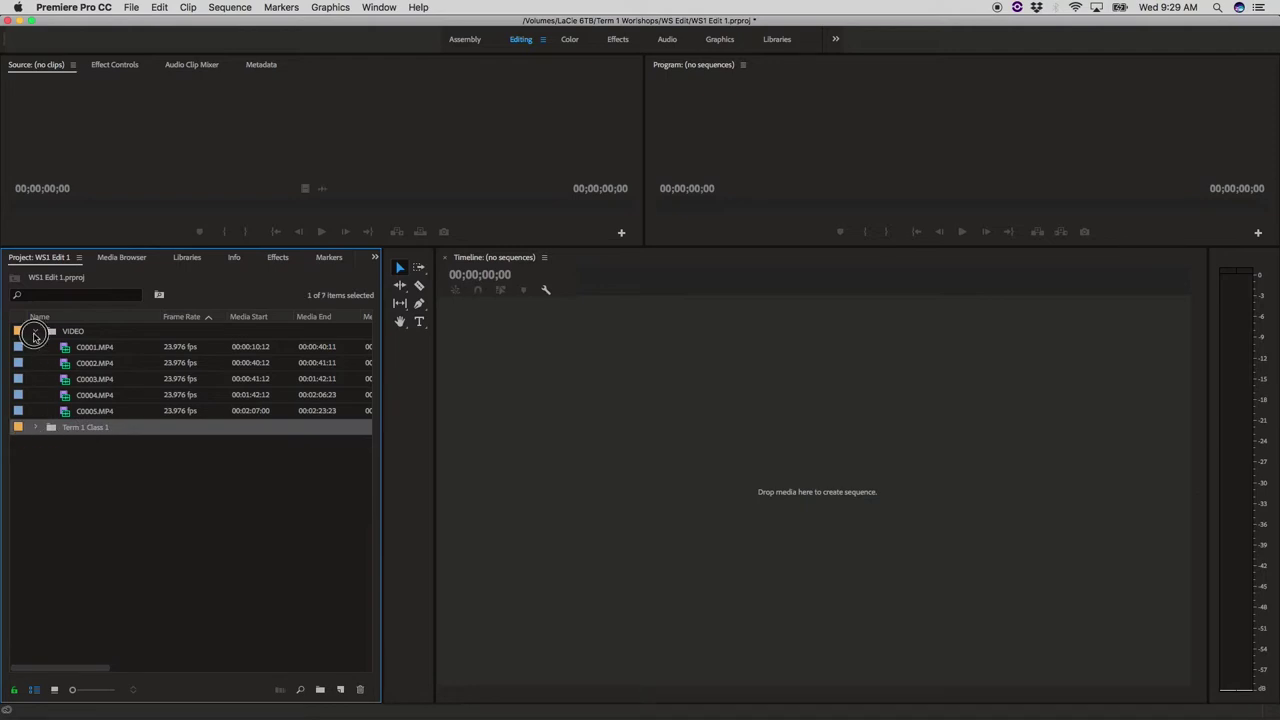
pyautogui.click(35, 333)
pyautogui.moveTo(50, 331); pyautogui.dragTo(69, 352)
# - Expand the VIDEO, Audio and FOLDER01 bins to reveal the STE wav files
pyautogui.click(38, 332)
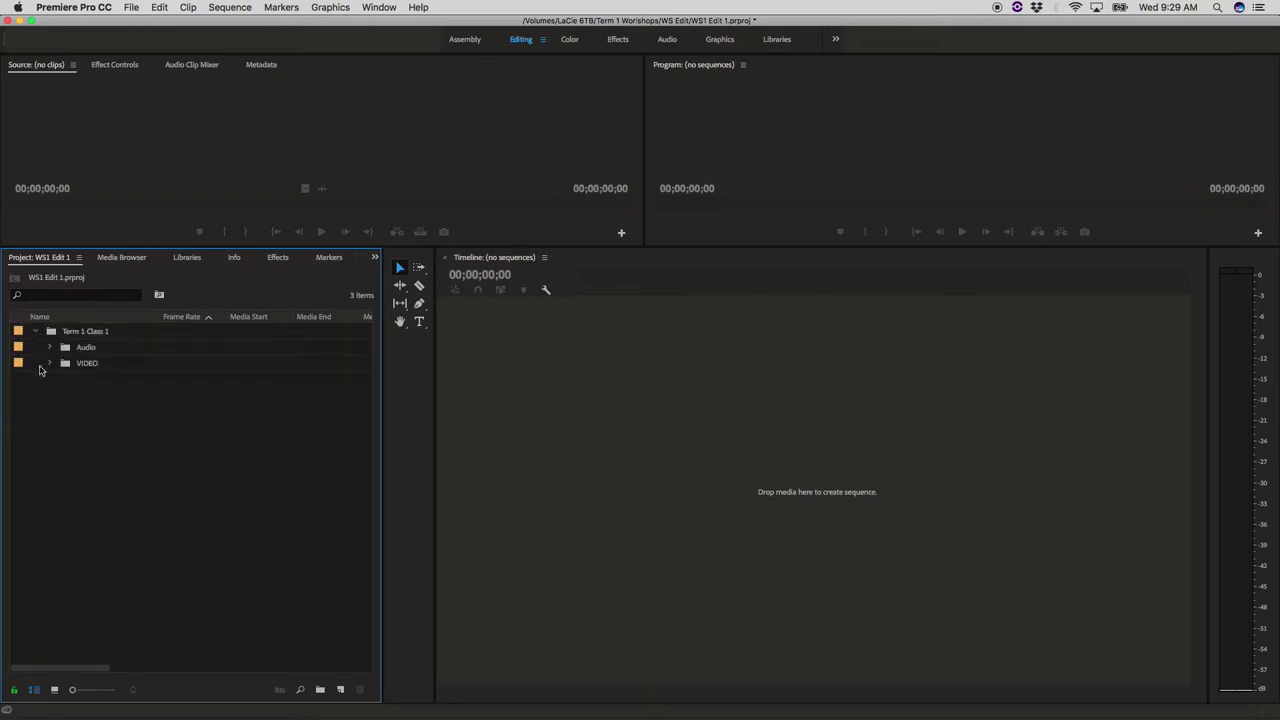
pyautogui.click(48, 363)
pyautogui.click(49, 347)
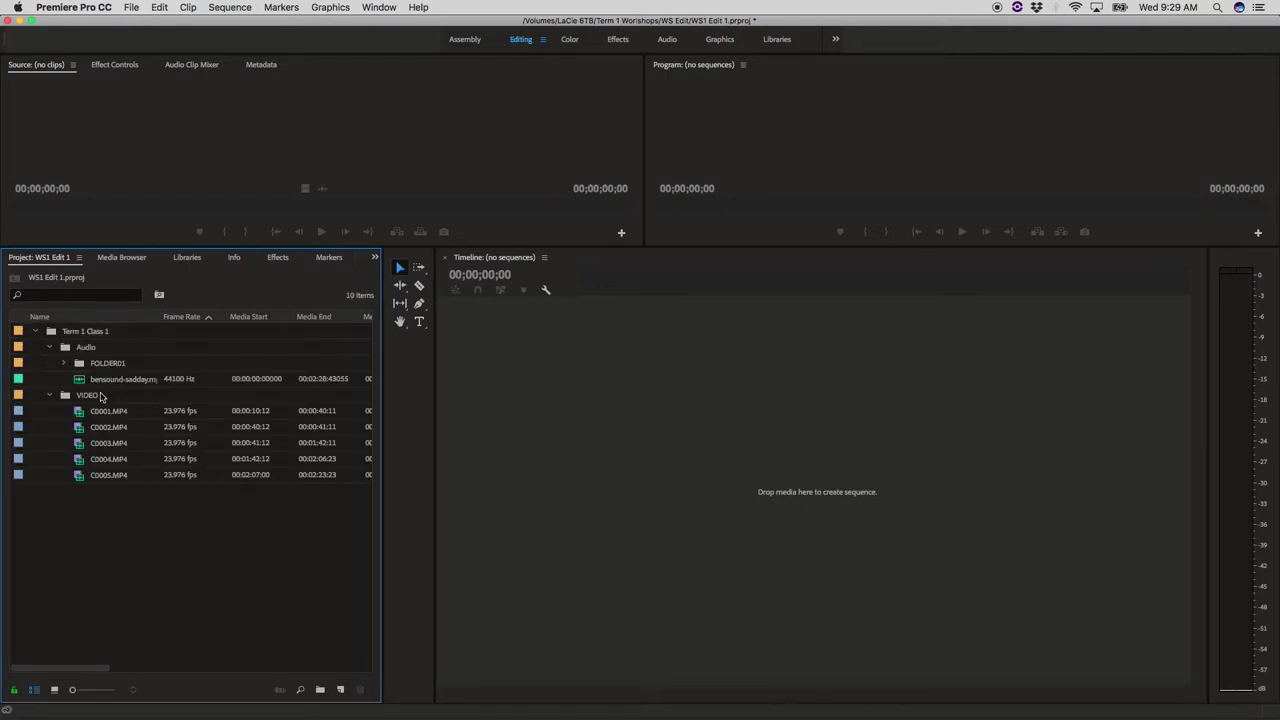
pyautogui.click(64, 364)
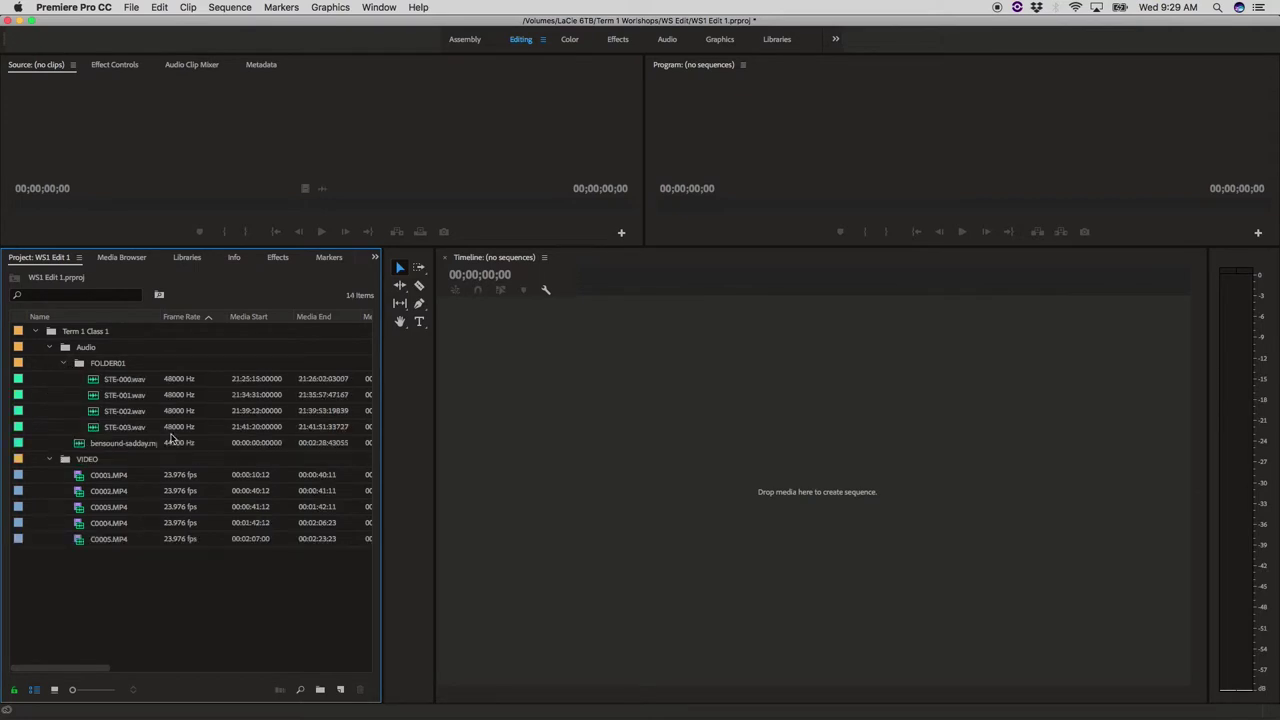
pyautogui.click(130, 384)
# - Move the four STE wav files into Audio and delete the empty FOLDER01 bin
pyautogui.keyDown('shift'); pyautogui.click(128, 432); pyautogui.keyUp('shift')
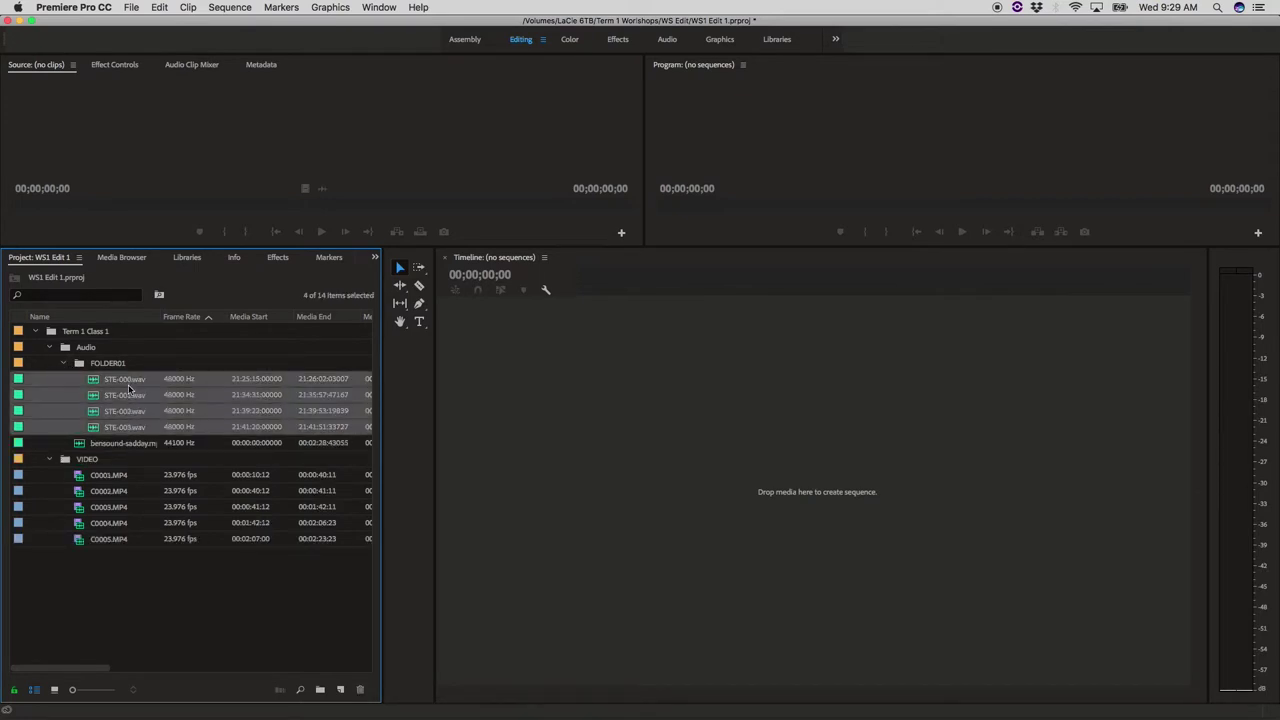
pyautogui.moveTo(128, 432); pyautogui.dragTo(75, 348)
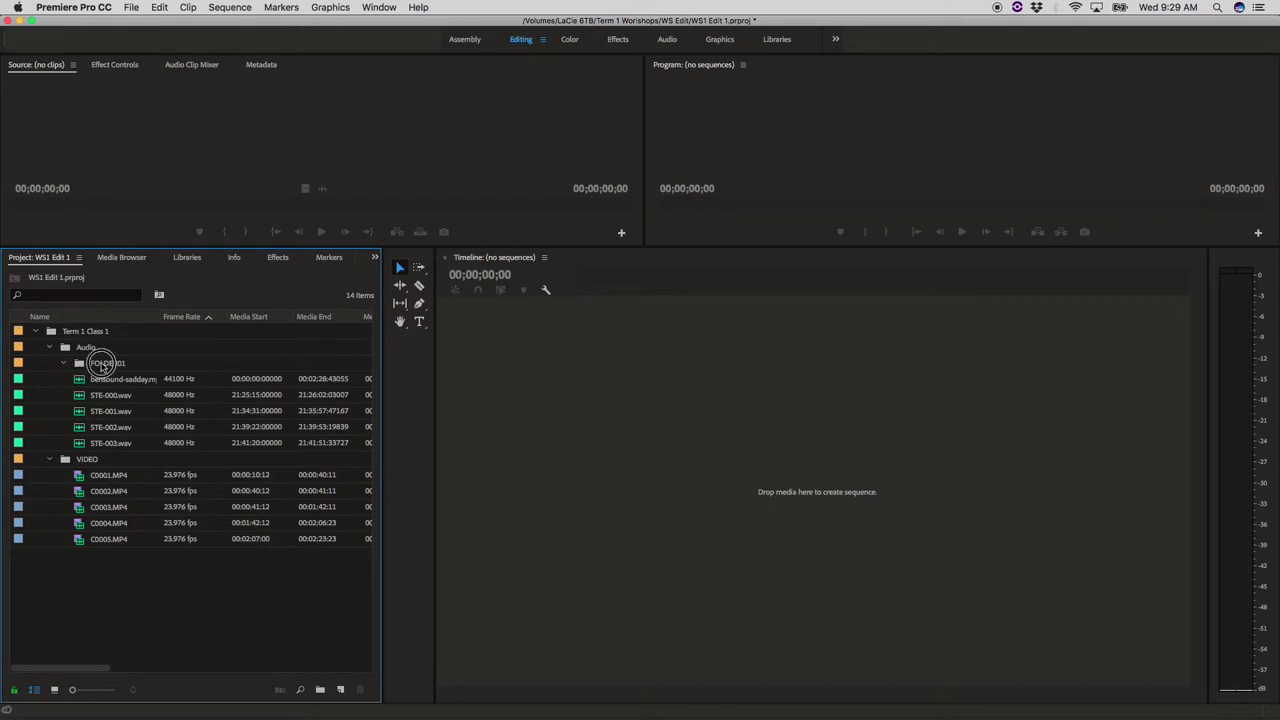
pyautogui.click(90, 366)
pyautogui.press('Delete')
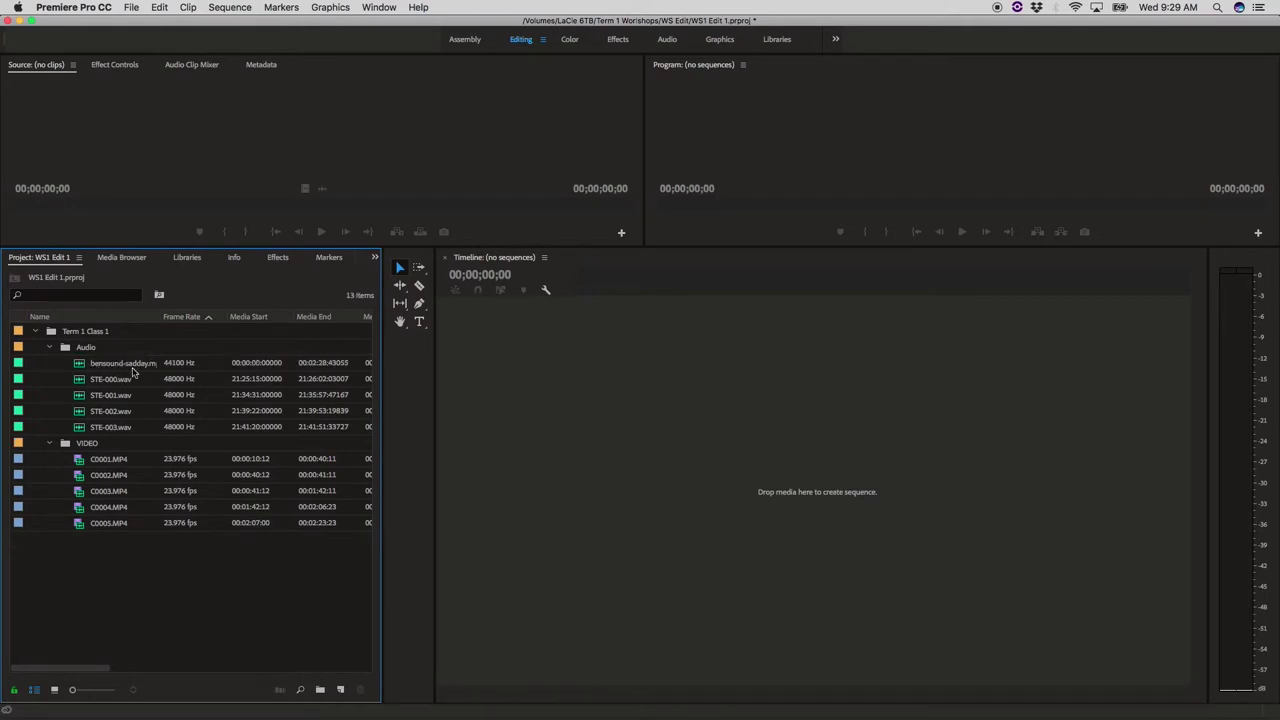
# - Move the bensound track to the project root and create a 'Music' bin
pyautogui.moveTo(134, 366); pyautogui.dragTo(130, 550)
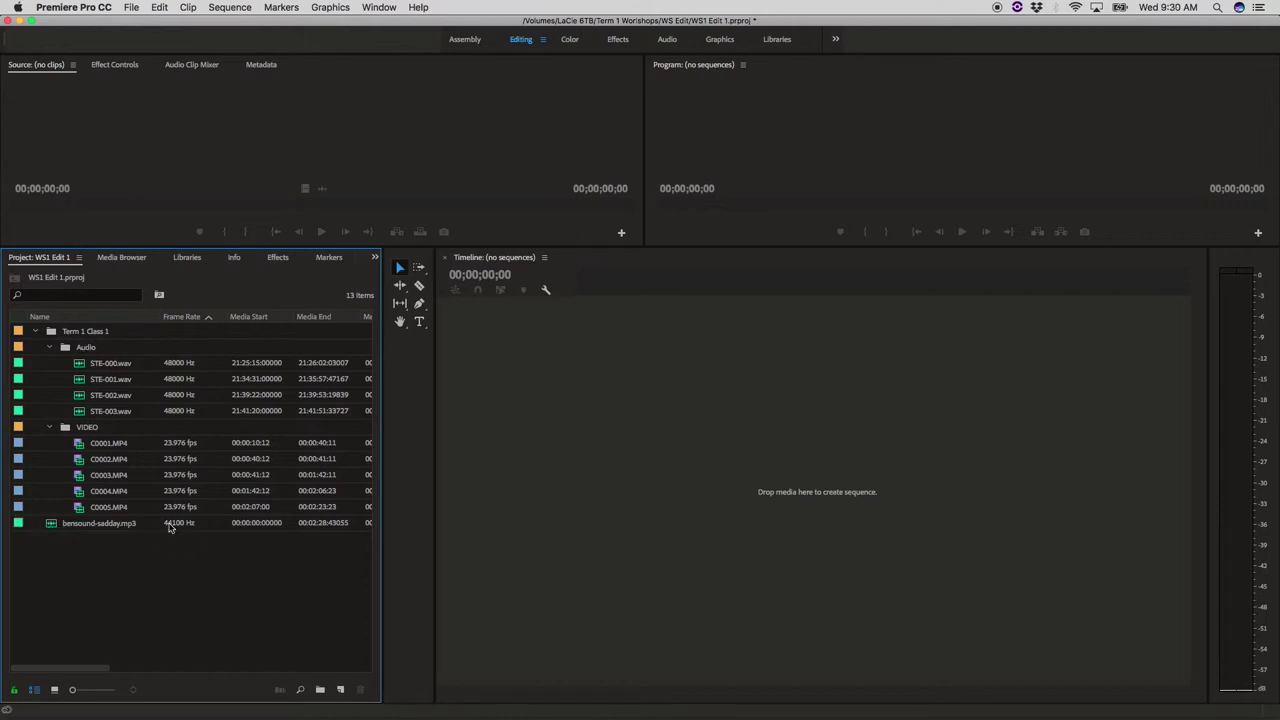
pyautogui.rightClick(115, 580)
pyautogui.click(147, 611)
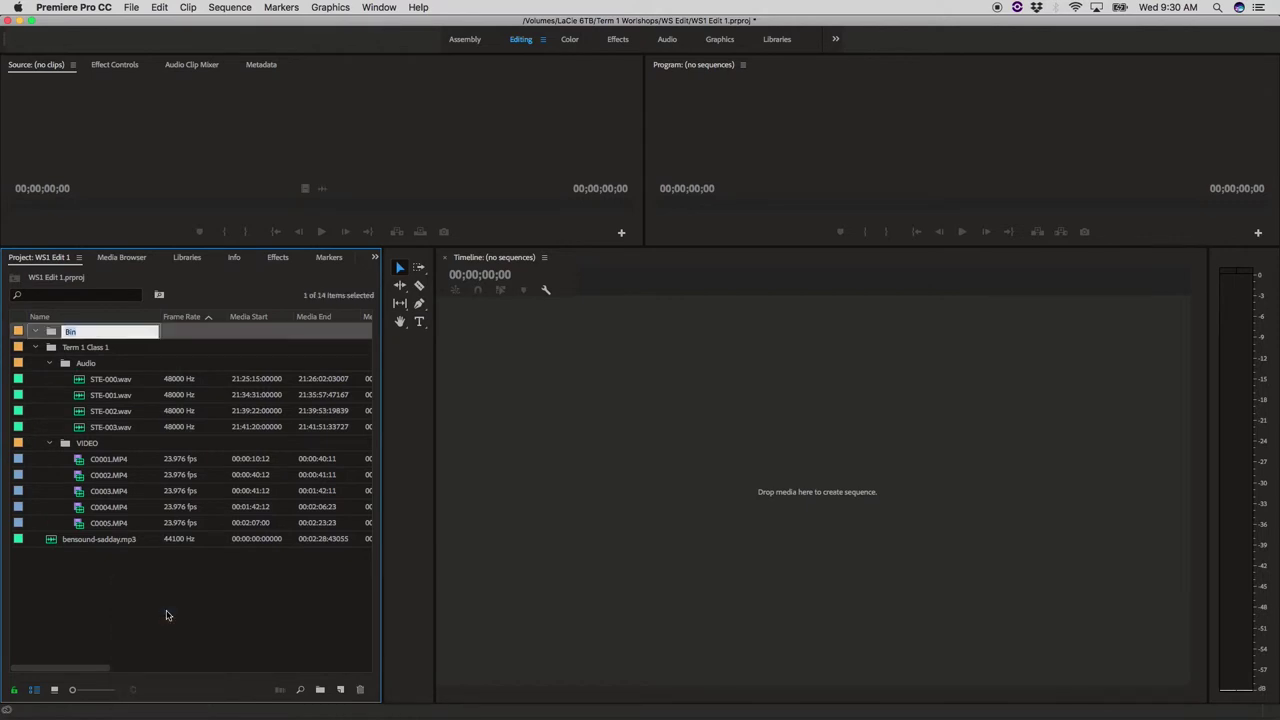
pyautogui.write('M')
pyautogui.press('BackSpace')
pyautogui.press('BackSpace')
pyautogui.press('BackSpace')
pyautogui.write('usic')
pyautogui.press('Return')
# - File the bensound track in the MUSIC bin under Term 1 Class 1 and expand all bins
pyautogui.click(100, 538)
pyautogui.moveTo(100, 538); pyautogui.dragTo(85, 347)
pyautogui.click(35, 331)
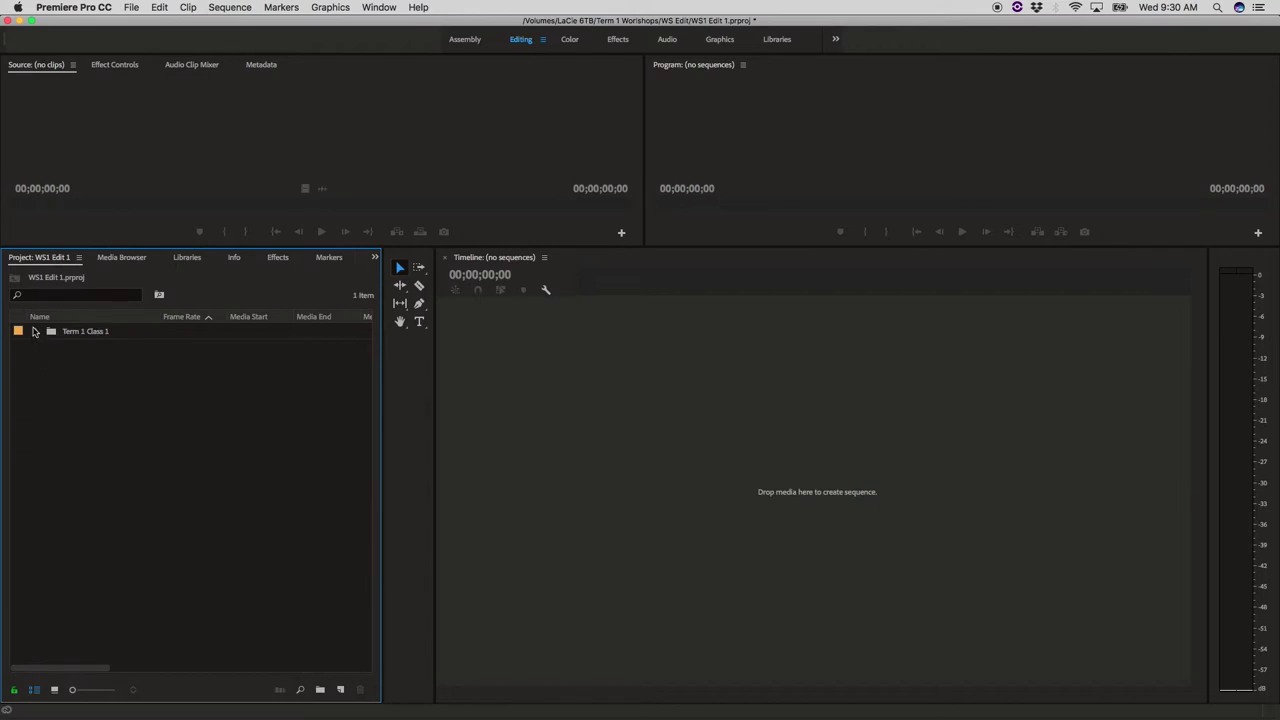
pyautogui.click(35, 332)
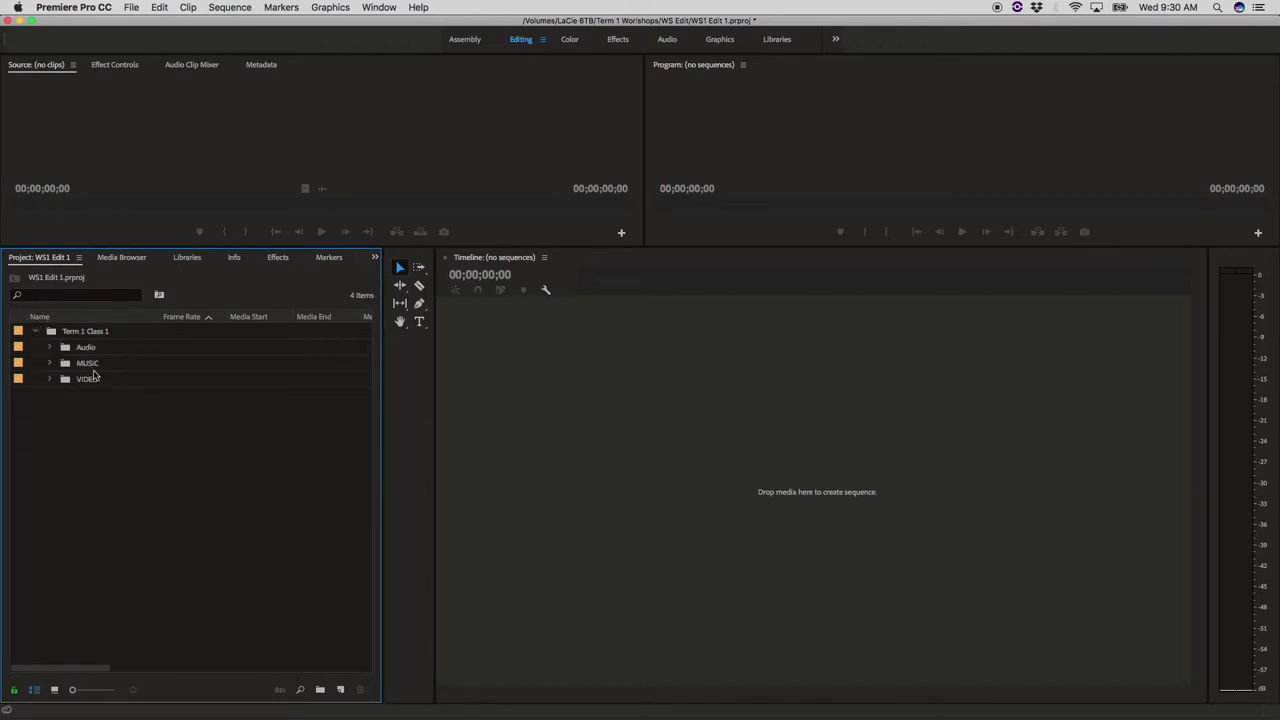
pyautogui.click(49, 379)
pyautogui.click(49, 363)
pyautogui.click(49, 347)
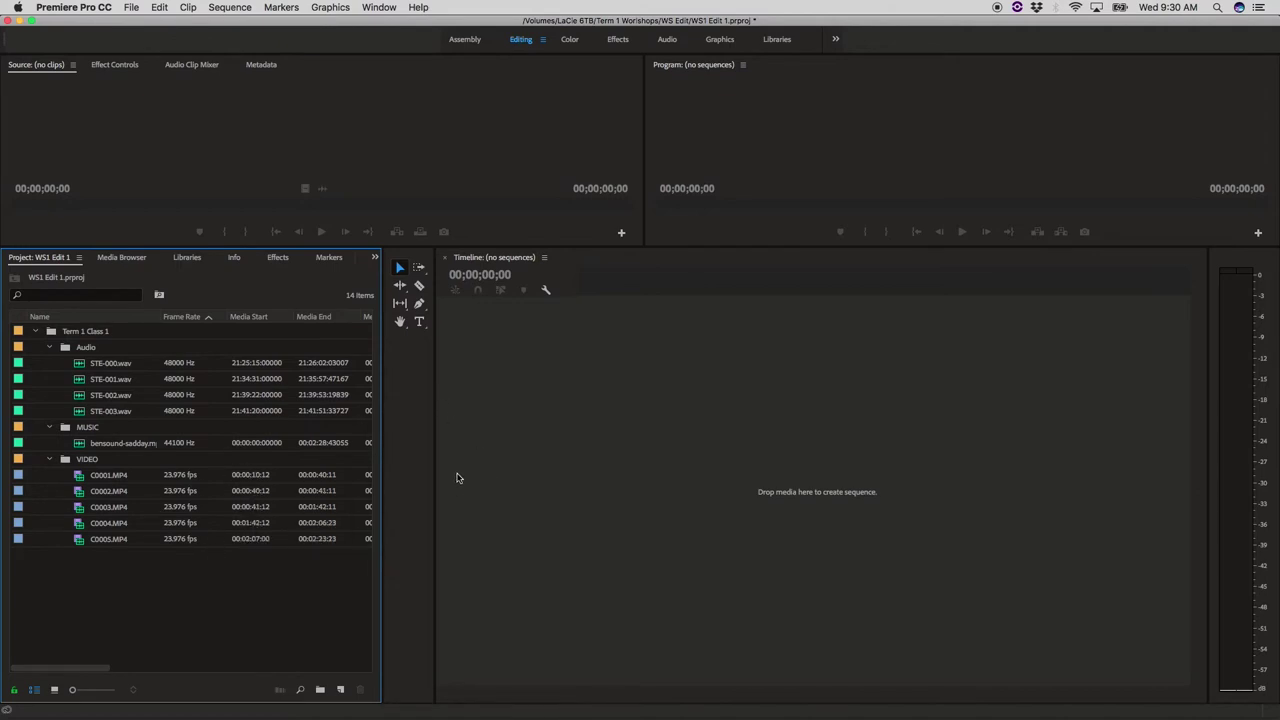
# - Save the WS1 Edit 1 project with Cmd+S
pyautogui.press('cmd+s')
# - Enlarge the monitors and view the slates of clips C0001–C0005.MP4 in the Source monitor
pyautogui.moveTo(578, 256); pyautogui.dragTo(578, 299)
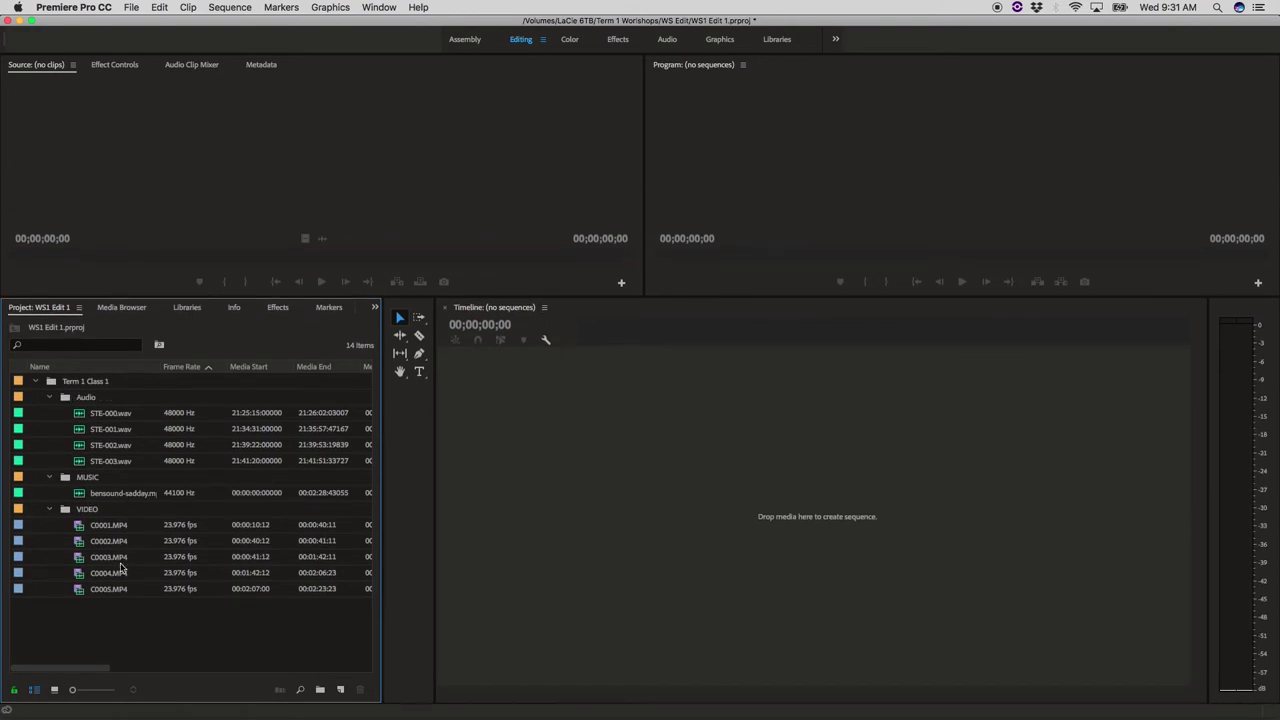
pyautogui.doubleClick(212, 525)
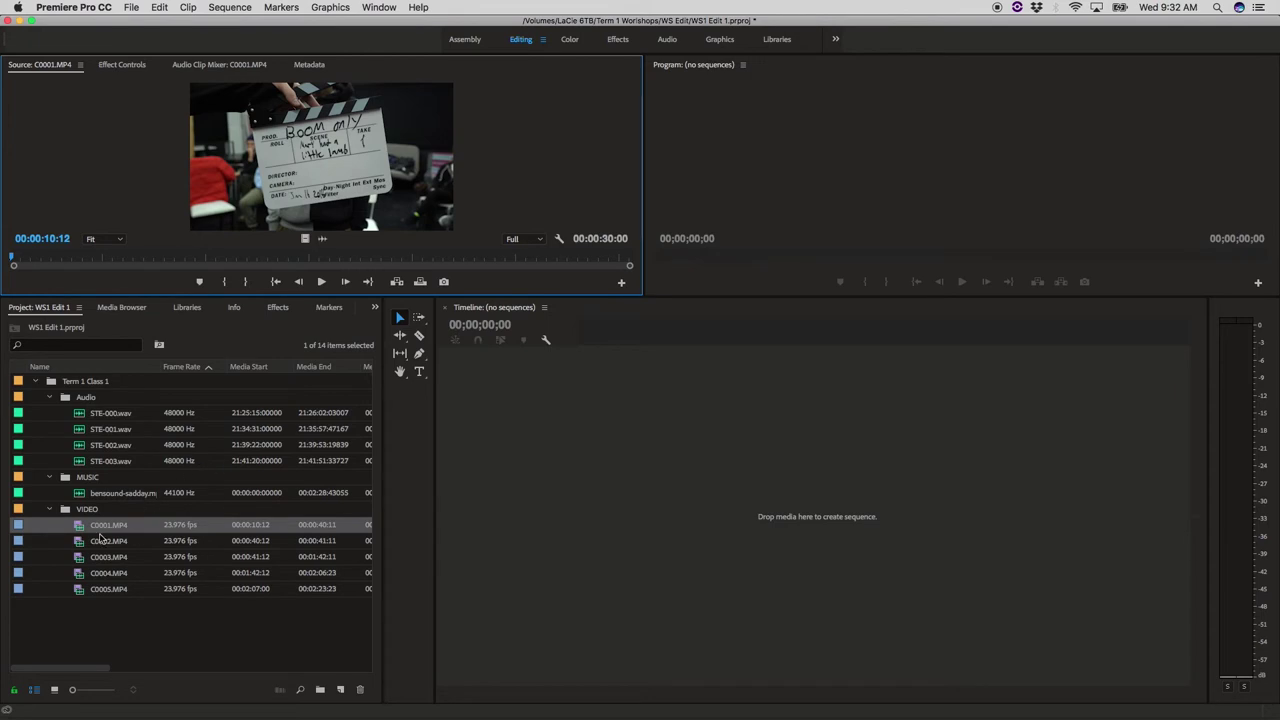
pyautogui.doubleClick(79, 543)
pyautogui.doubleClick(78, 557)
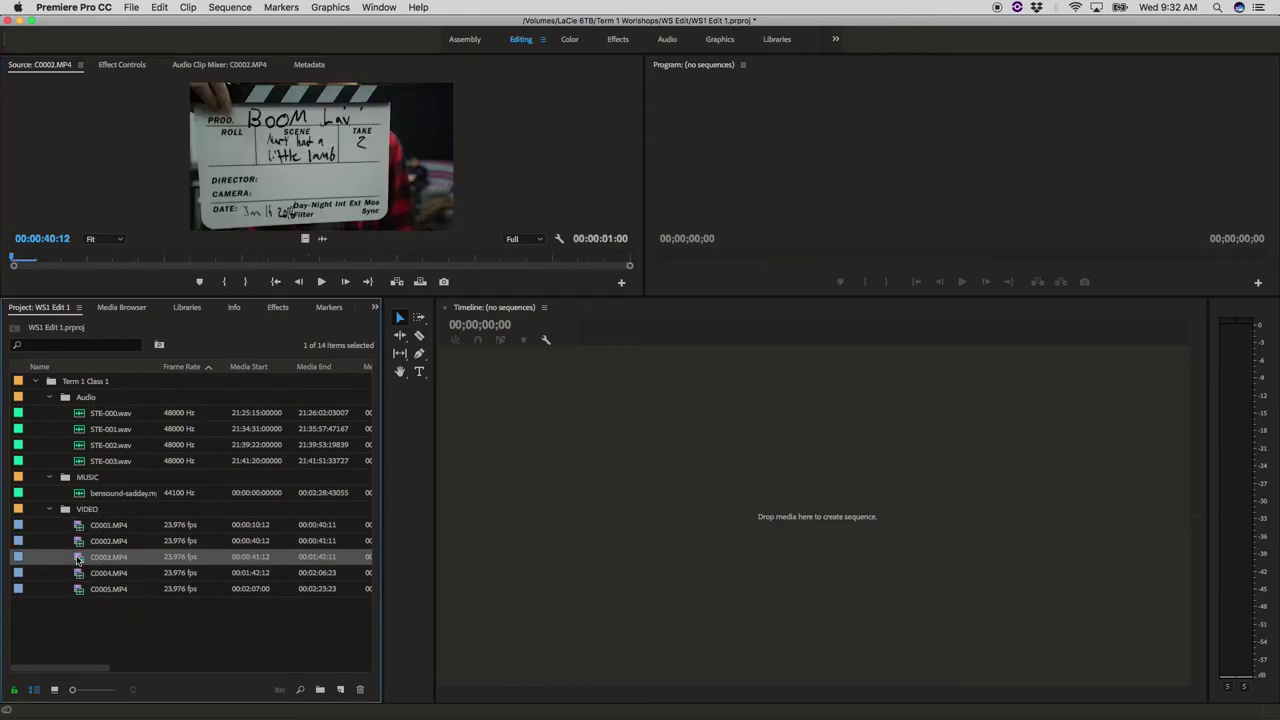
pyautogui.doubleClick(79, 573)
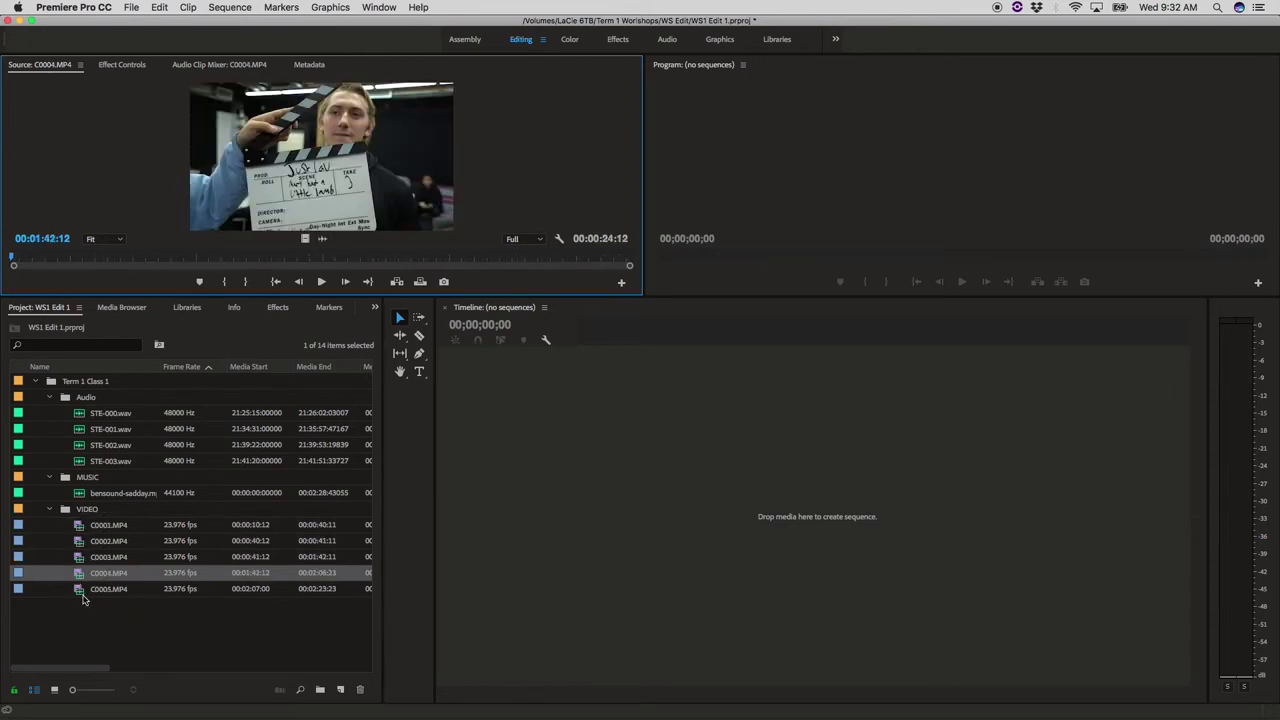
pyautogui.doubleClick(80, 589)
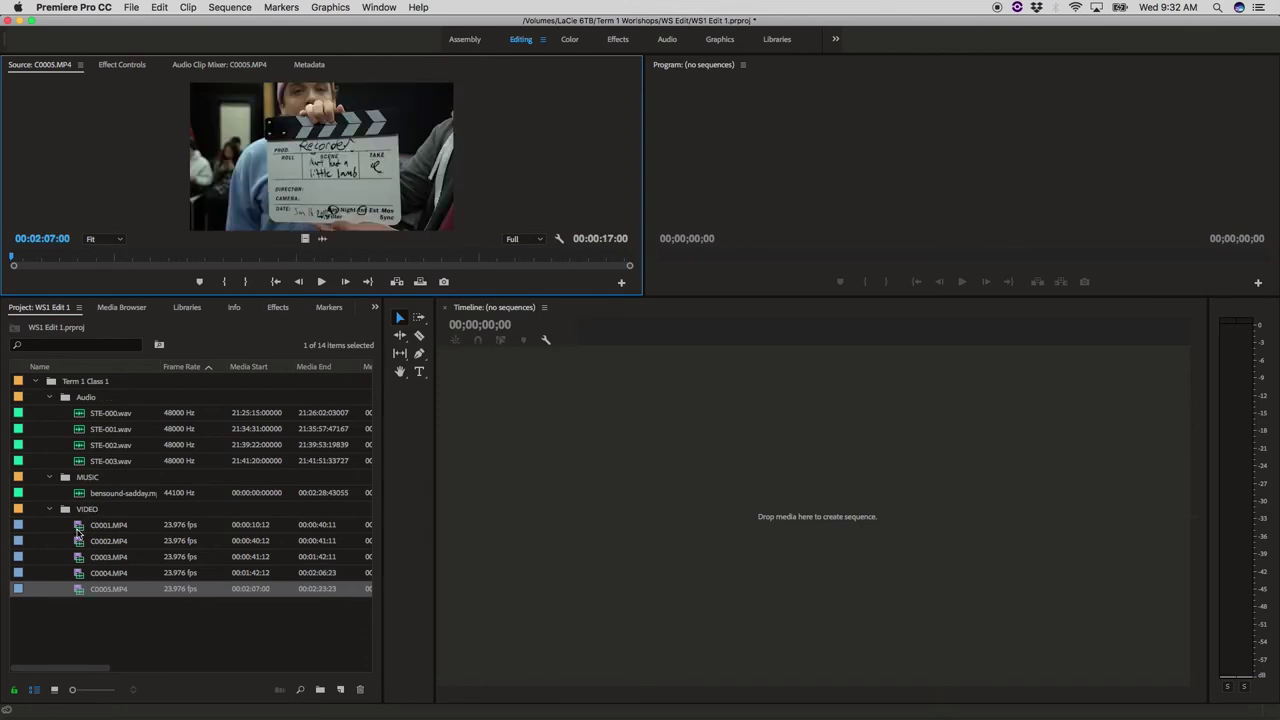
pyautogui.doubleClick(79, 528)
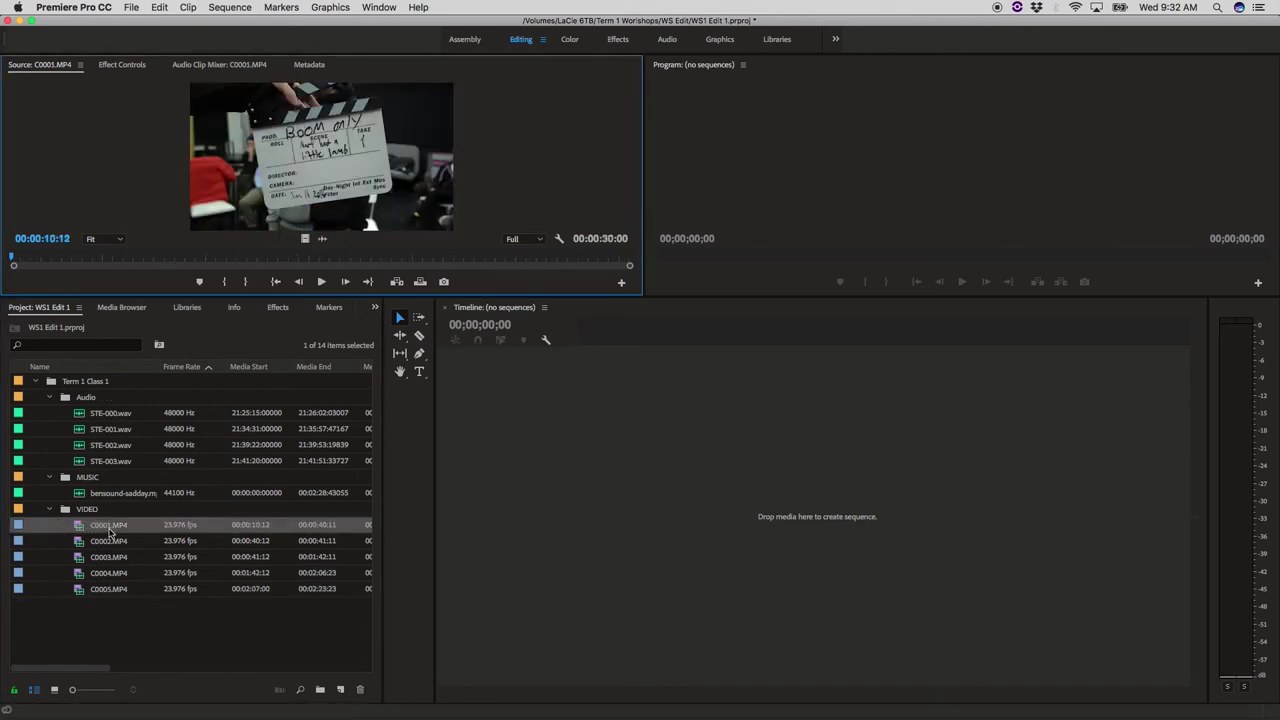
# - Begin renaming C0001.MP4 by its slate, then preview C0002.MP4 and STE-000.wav
pyautogui.click(111, 526)
pyautogui.write('BOOM 1')
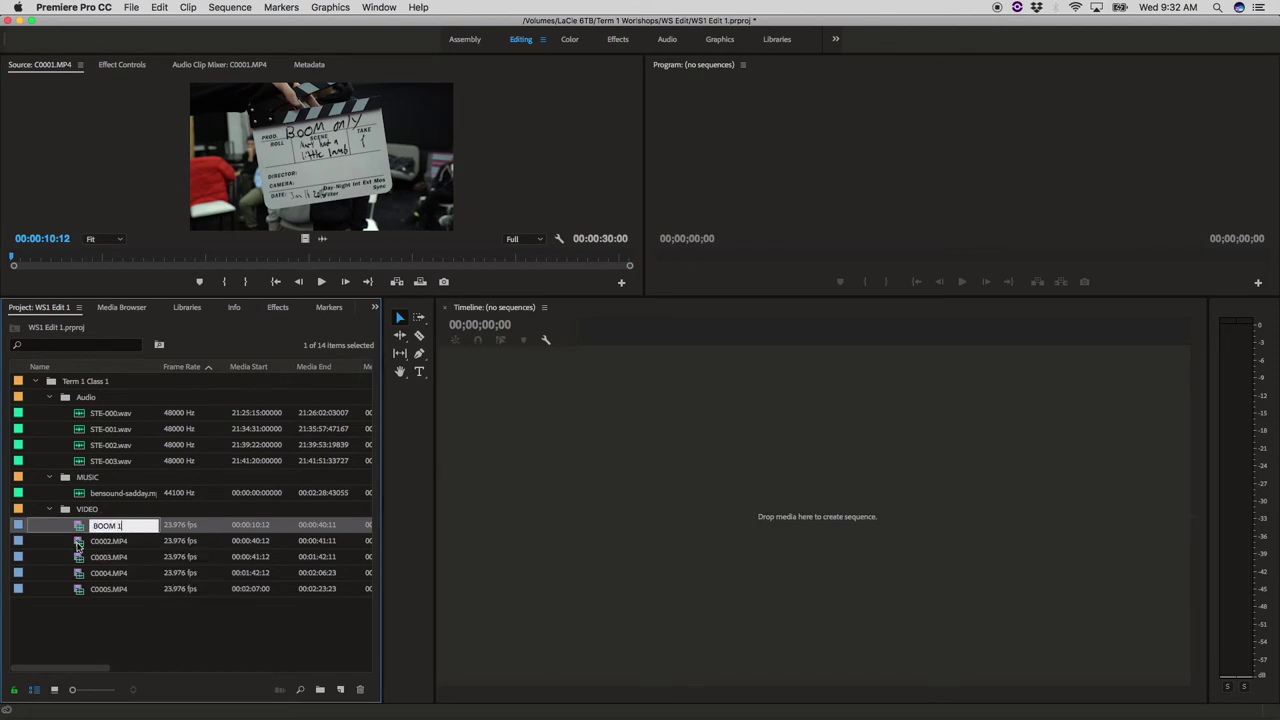
pyautogui.doubleClick(78, 541)
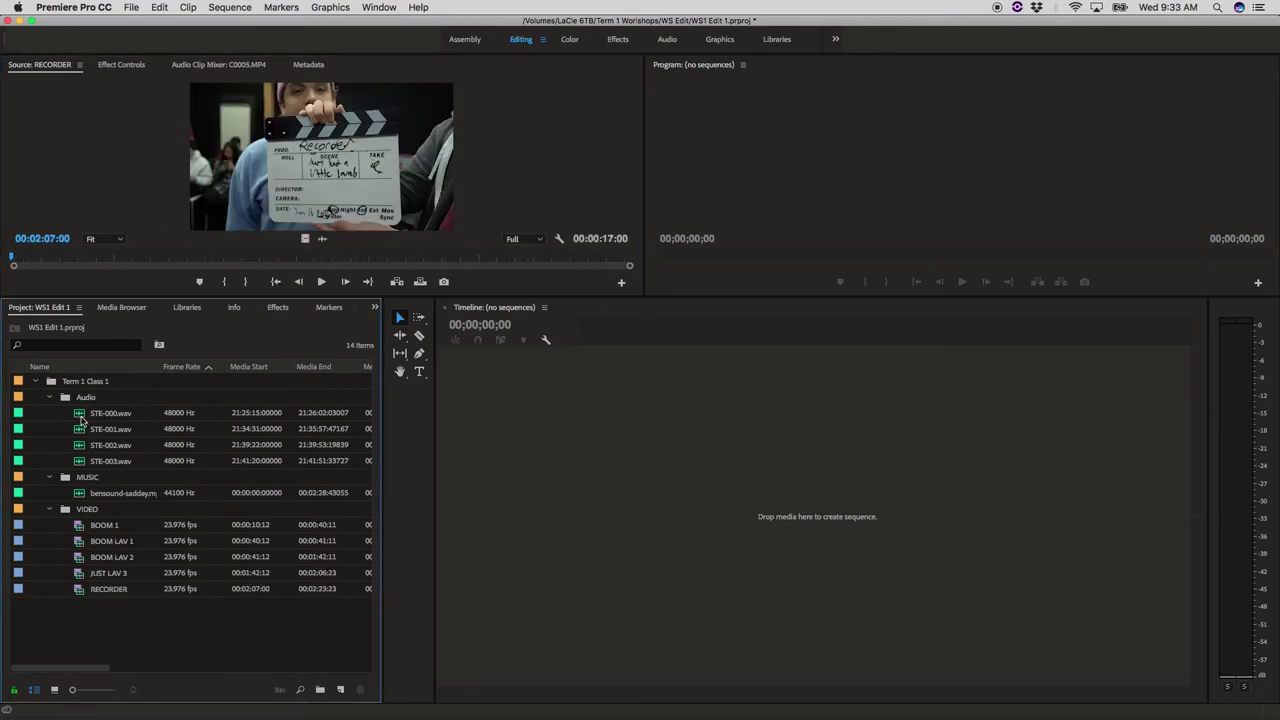
pyautogui.doubleClick(85, 414)
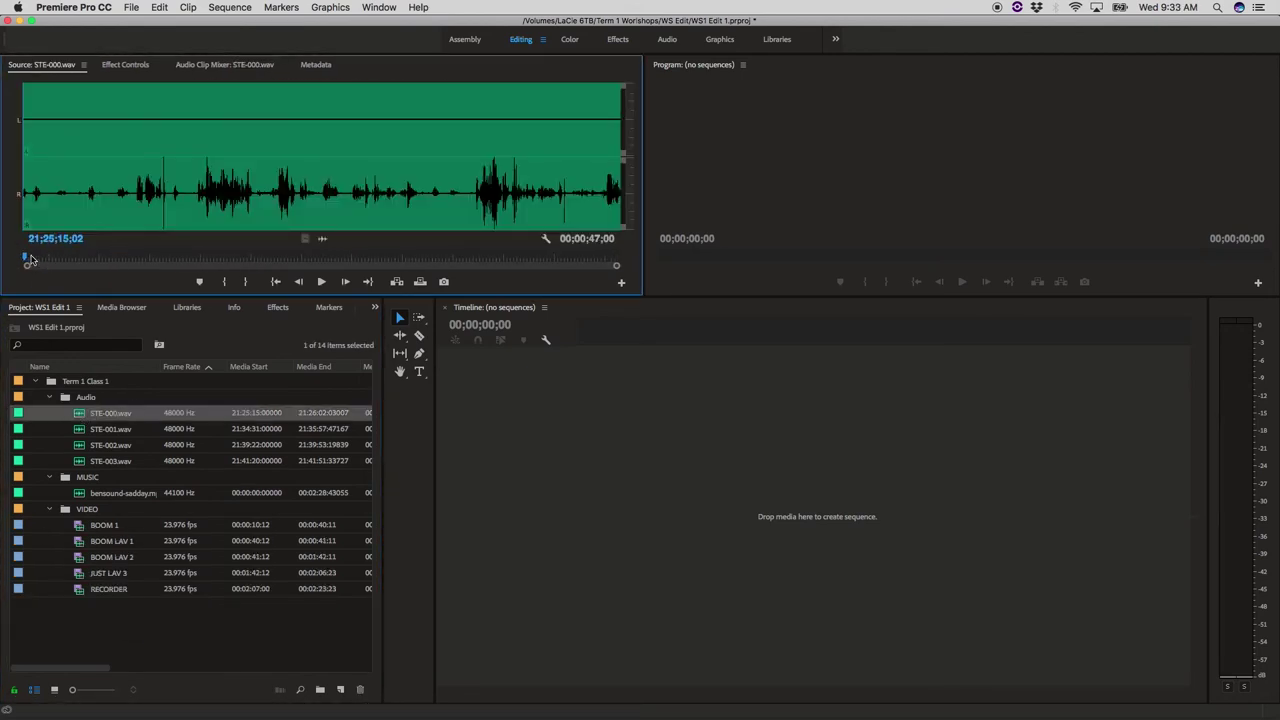
# - Play STE-000.wav to identify it and rename it 'BOOM ONLY'
pyautogui.moveTo(30, 261); pyautogui.dragTo(136, 246)
pyautogui.press('space')
pyautogui.moveTo(146, 240)
pyautogui.mouseDown()
pyautogui.moveTo(163, 237)
pyautogui.moveTo(134, 238)
pyautogui.mouseUp()
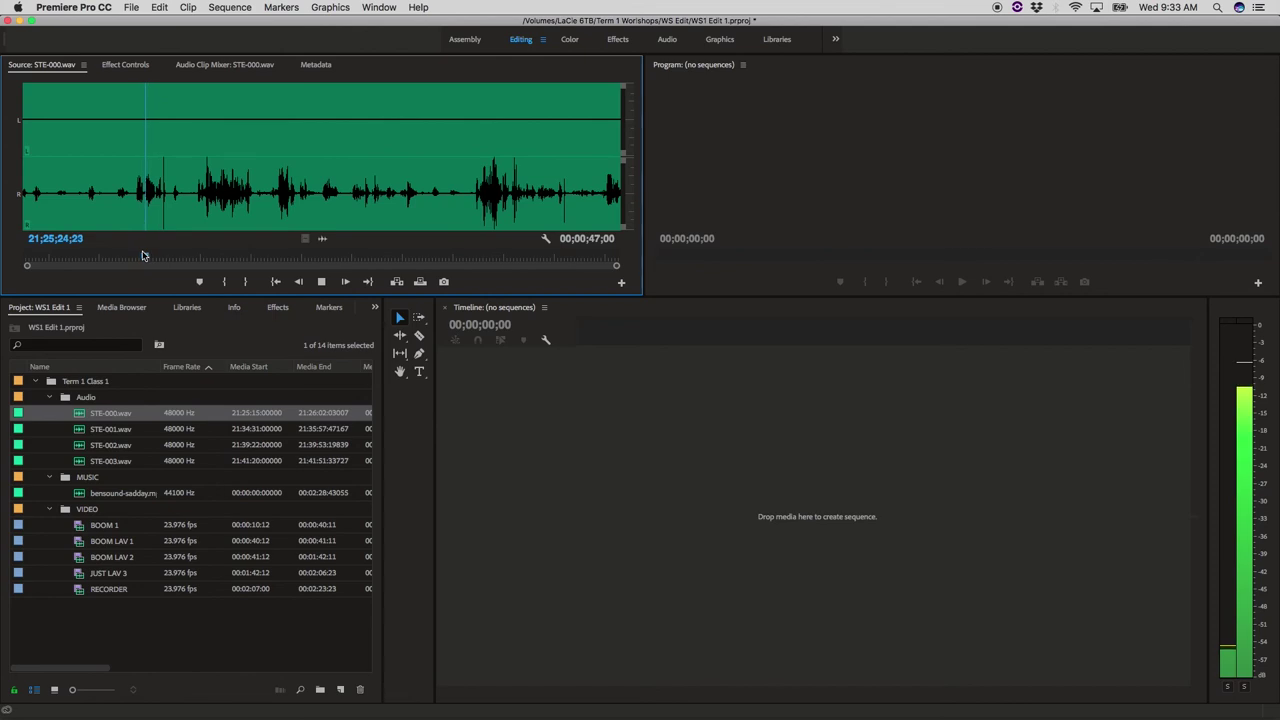
pyautogui.press('space')
pyautogui.click(110, 414)
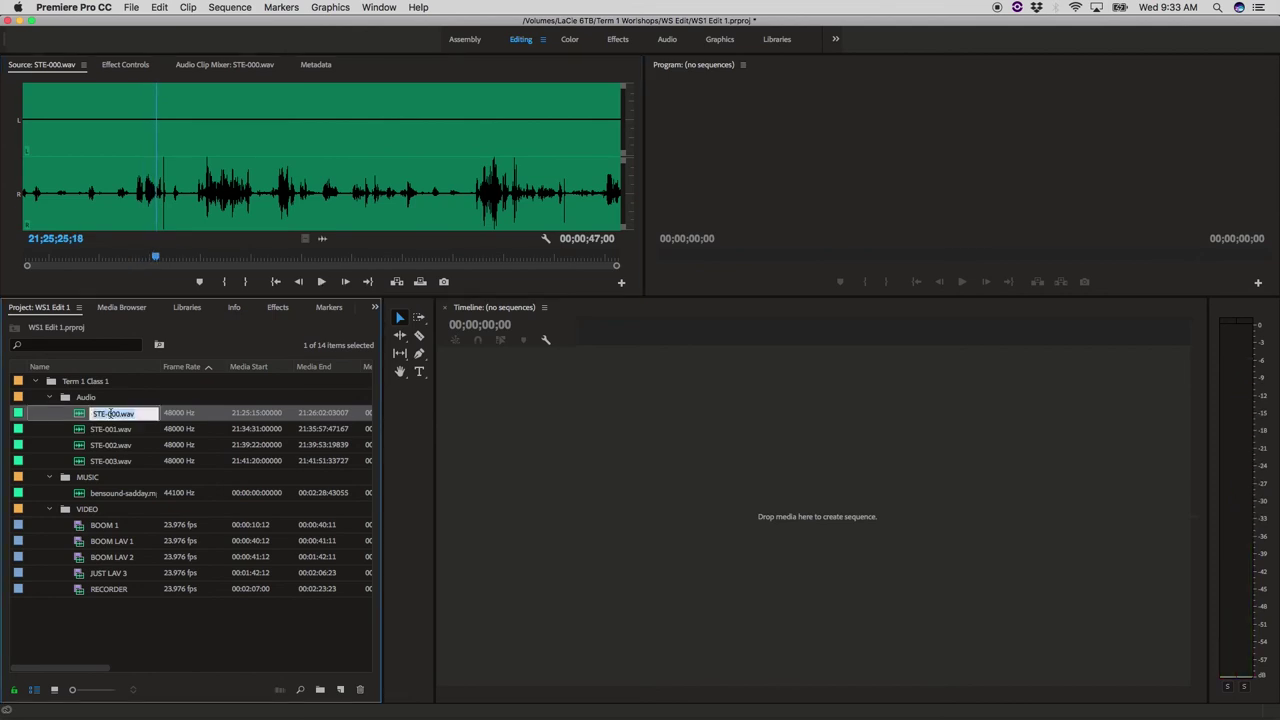
pyautogui.write('BOOM ONLY')
pyautogui.press('Return')
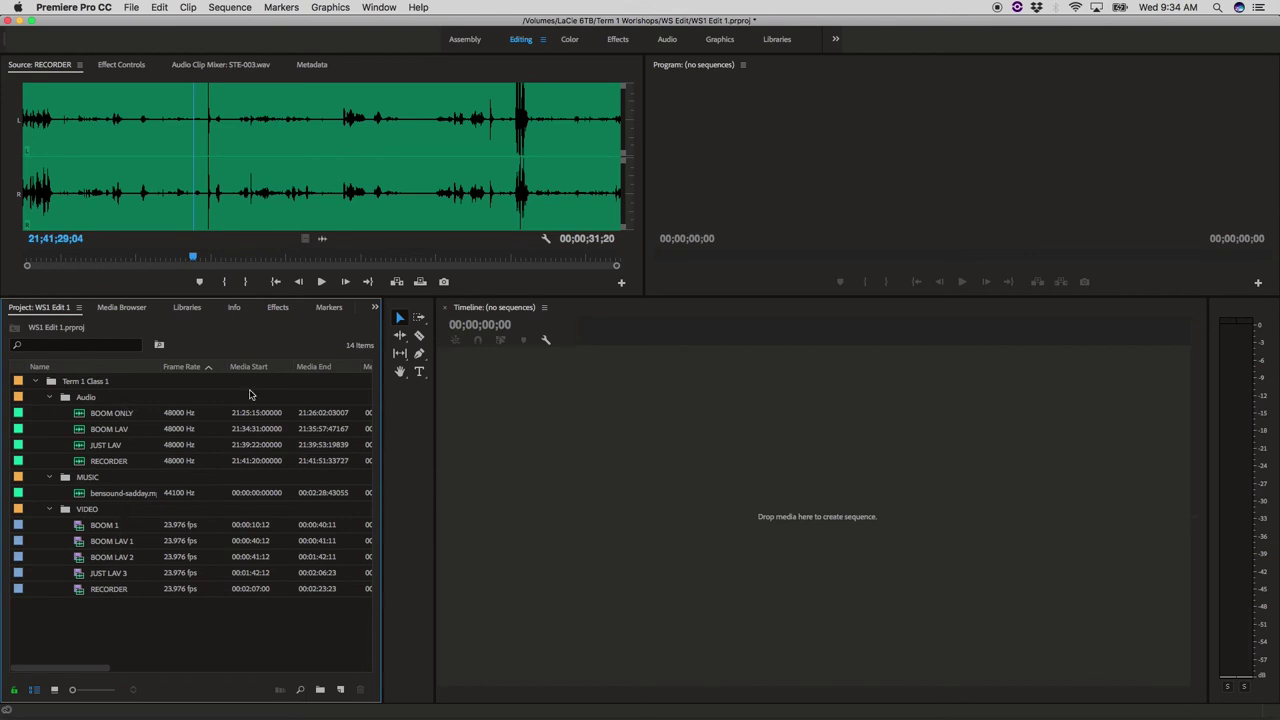
# - Drag the panel divider down so the Source and Program monitors get more height
pyautogui.moveTo(568, 298); pyautogui.dragTo(580, 392)
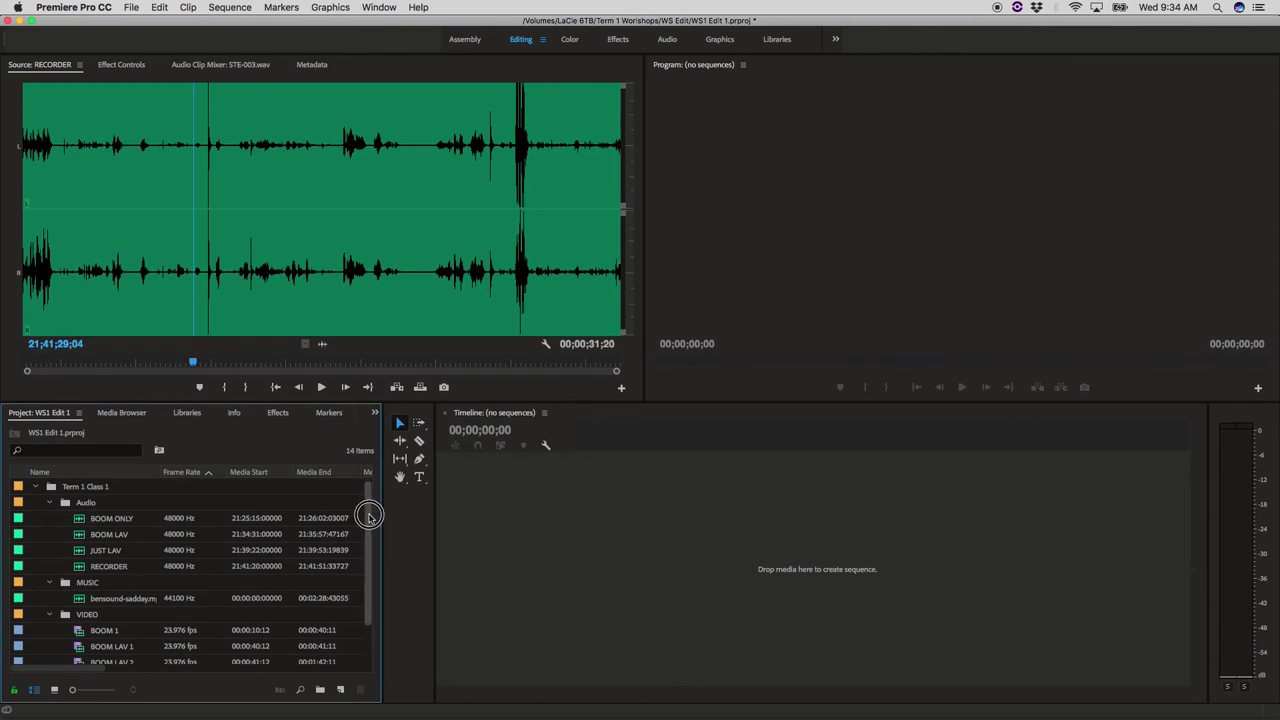